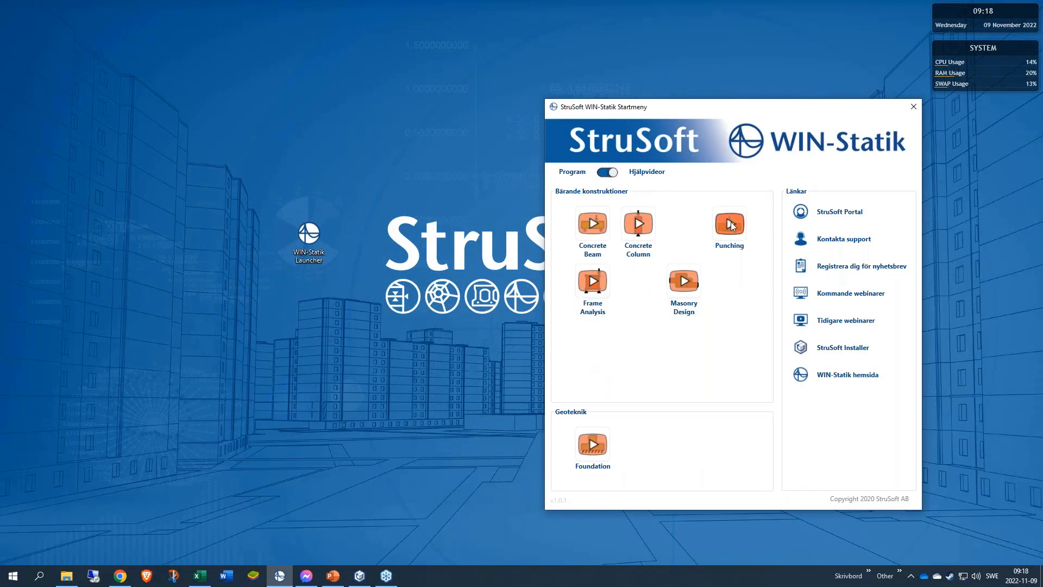
# Step: Start the Punching program from the launcher with Eurocode concrete and the EN 1992-1-1 (standard) code version, and maximize its window
pyautogui.click(606, 173)
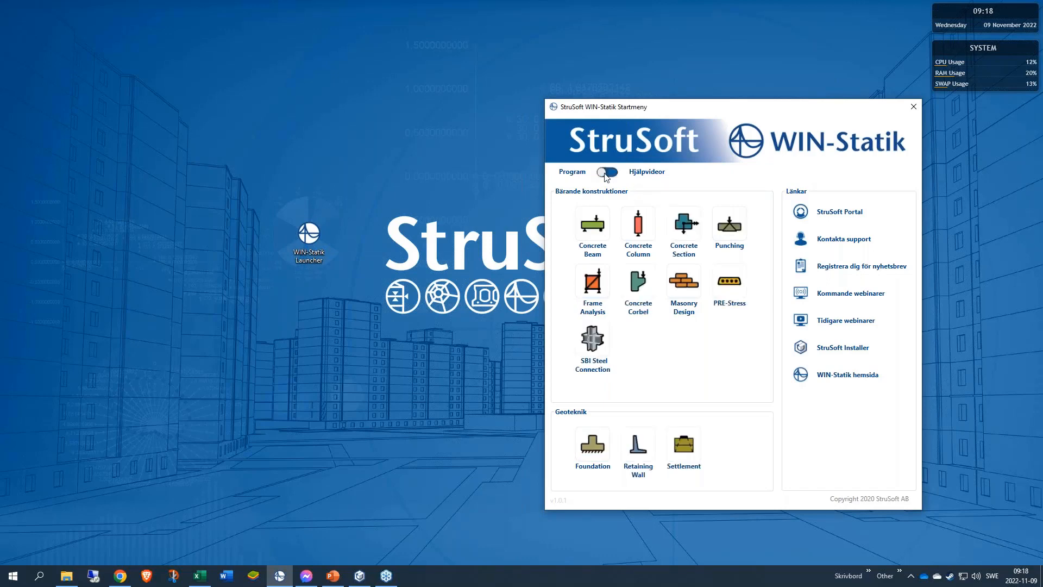
pyautogui.click(727, 227)
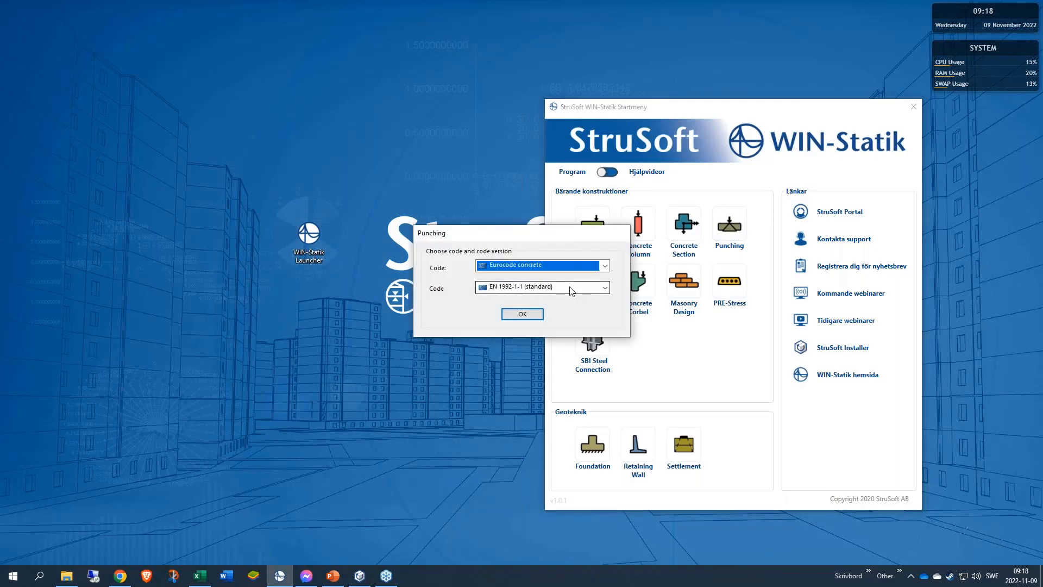
pyautogui.click(568, 271)
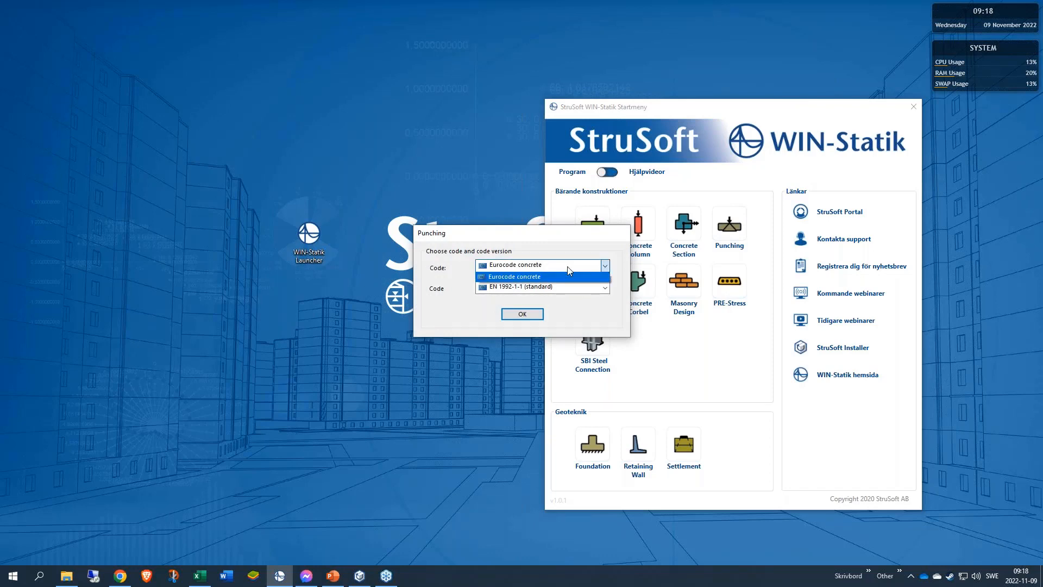
pyautogui.click(568, 267)
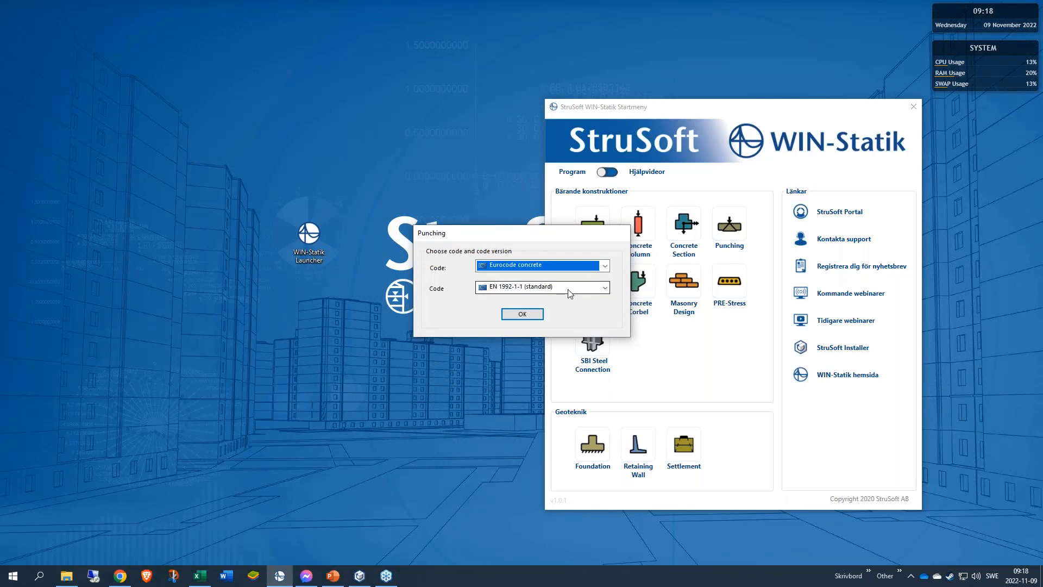
pyautogui.click(568, 290)
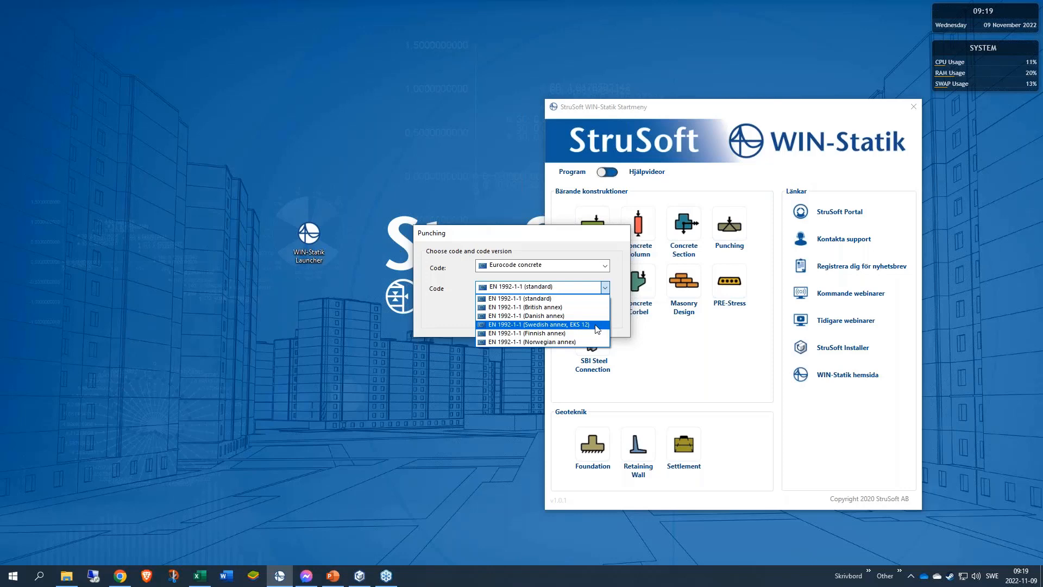
pyautogui.click(576, 302)
pyautogui.click(521, 314)
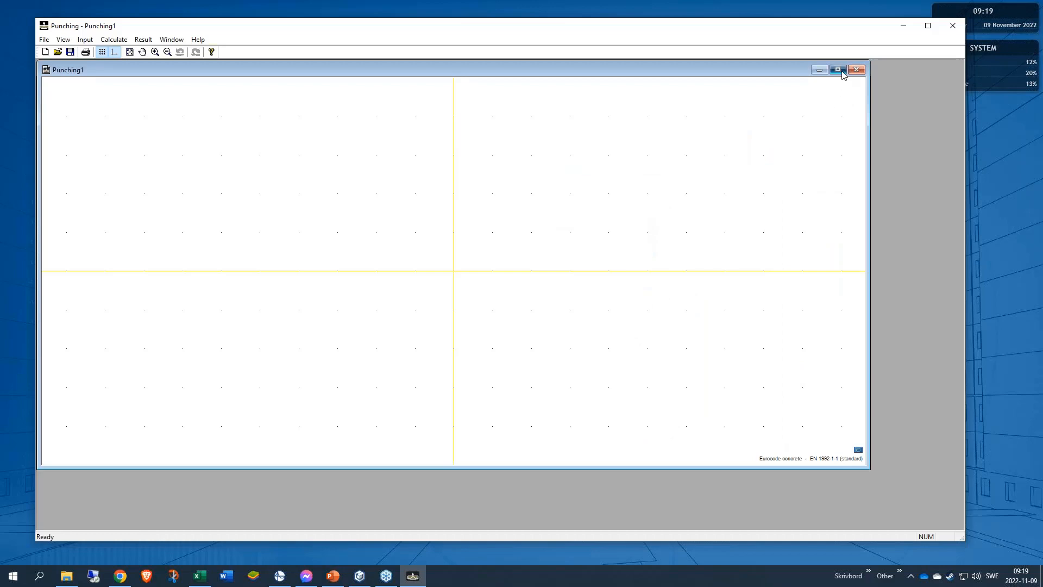
pyautogui.click(928, 26)
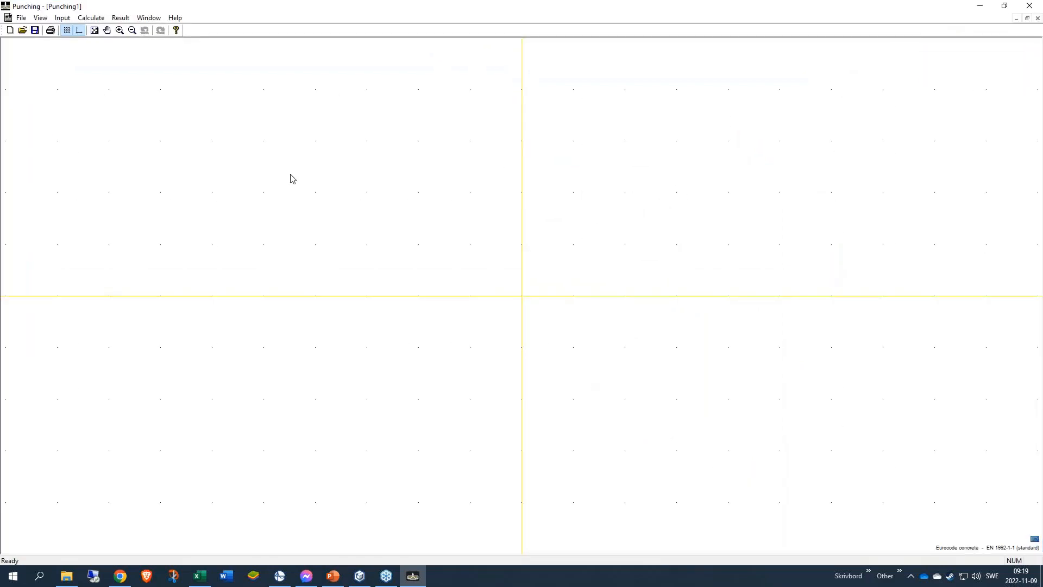
# Step: Review the project title details and leave all fields blank
pyautogui.click(63, 18)
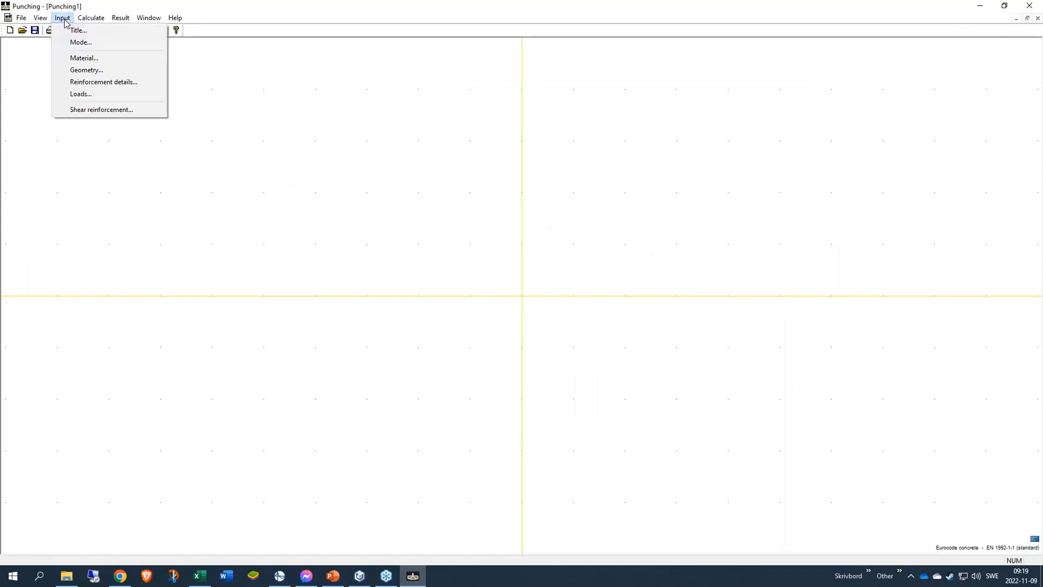
pyautogui.click(116, 34)
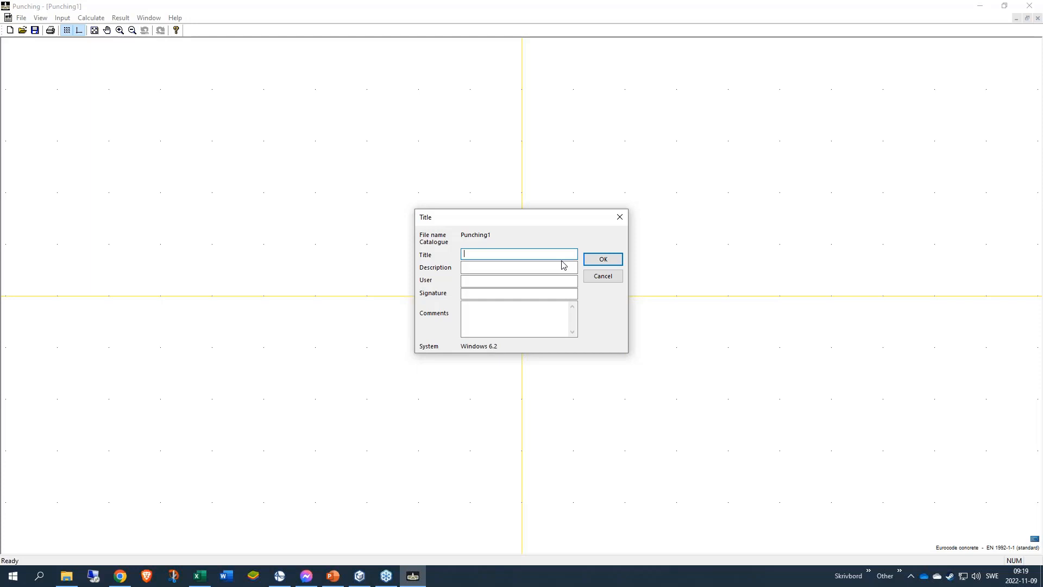
pyautogui.click(602, 266)
# Step: Confirm the calculation mode as Column with a Rectangular section type
pyautogui.click(62, 18)
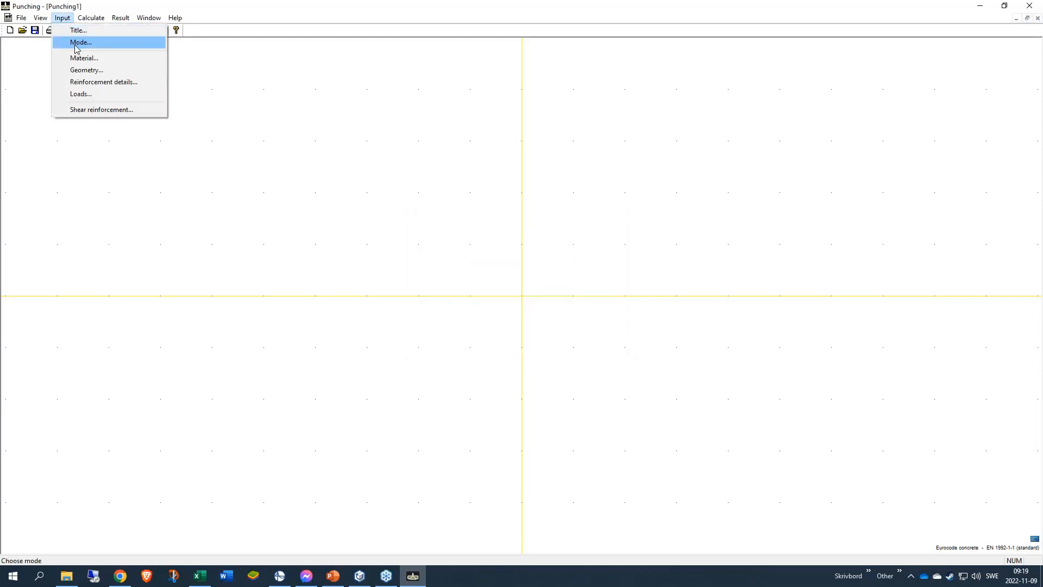
pyautogui.click(76, 43)
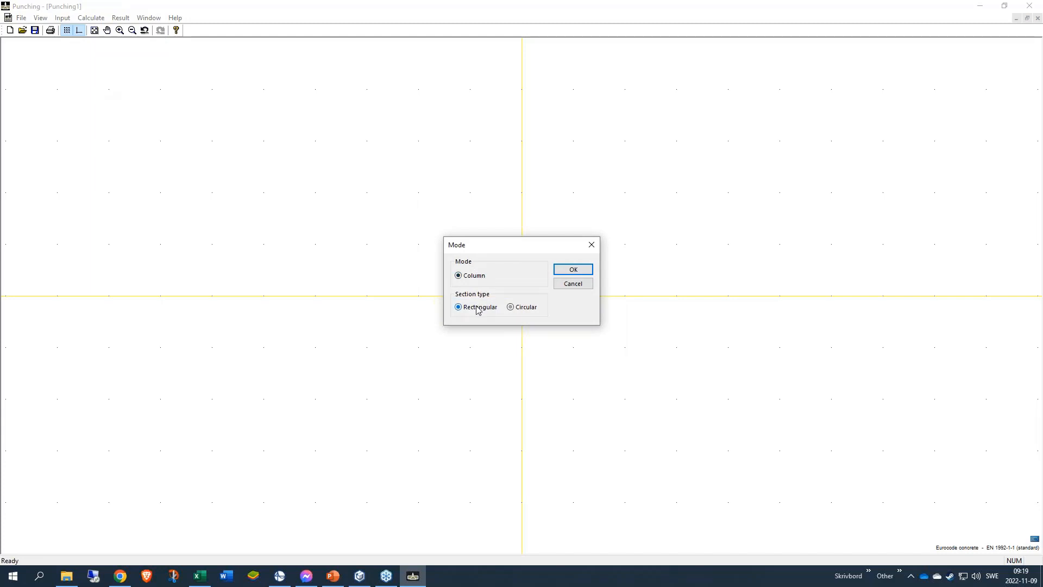
pyautogui.click(573, 269)
# Step: Set the concrete strength class to C30/37 in the material data
pyautogui.click(69, 20)
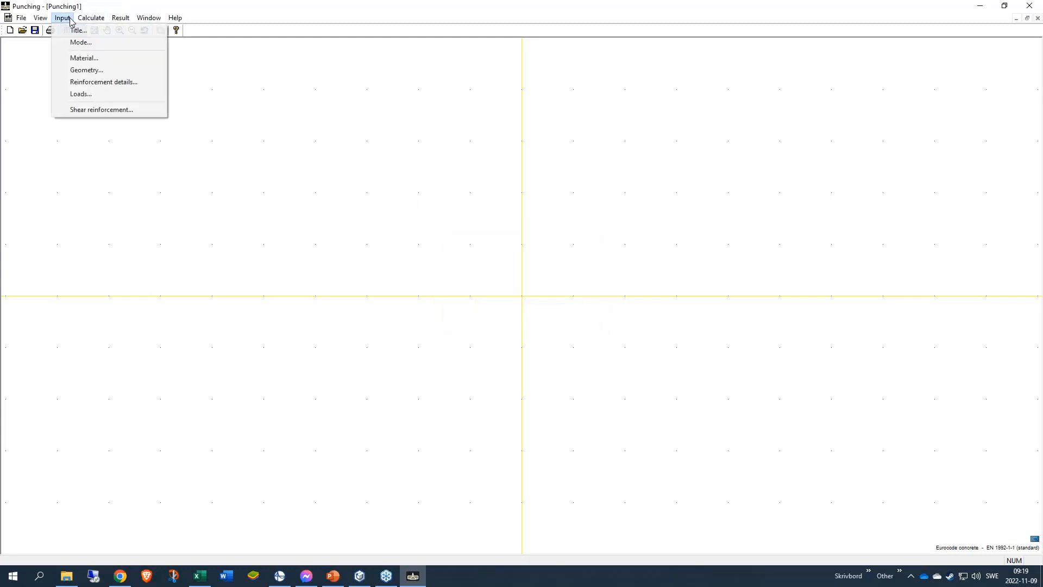
pyautogui.click(90, 58)
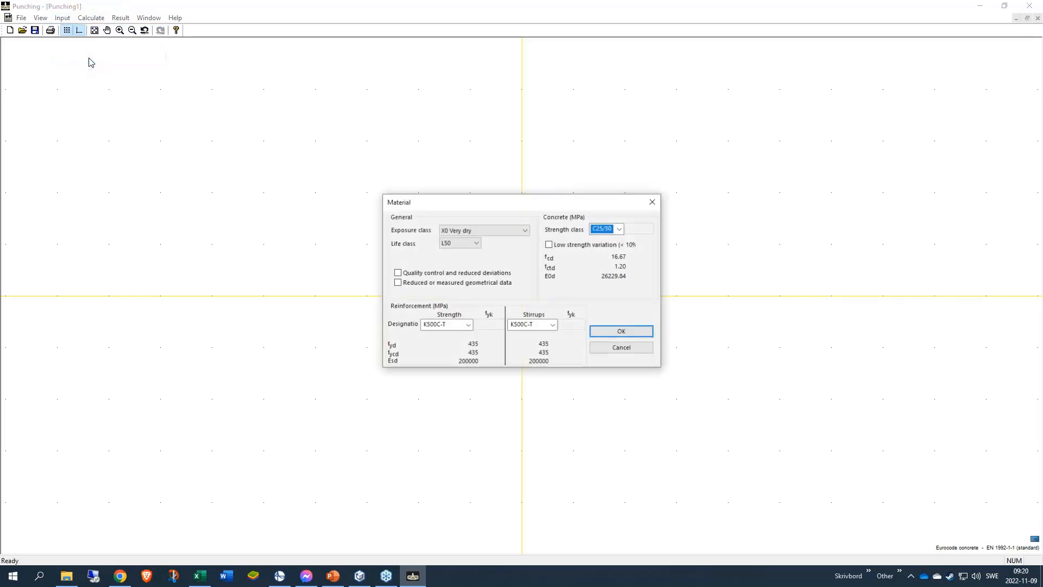
pyautogui.click(620, 229)
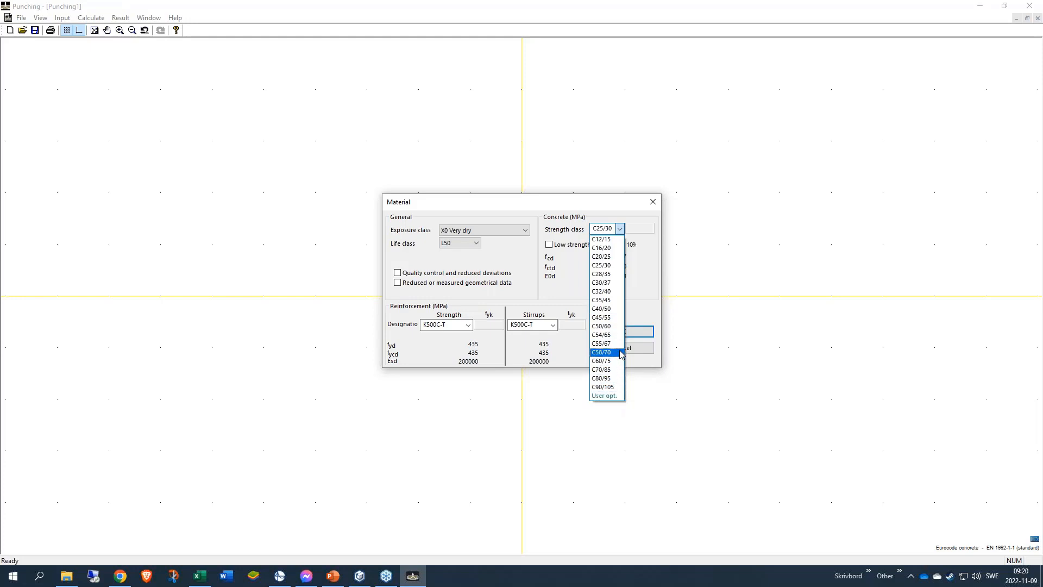
pyautogui.click(610, 283)
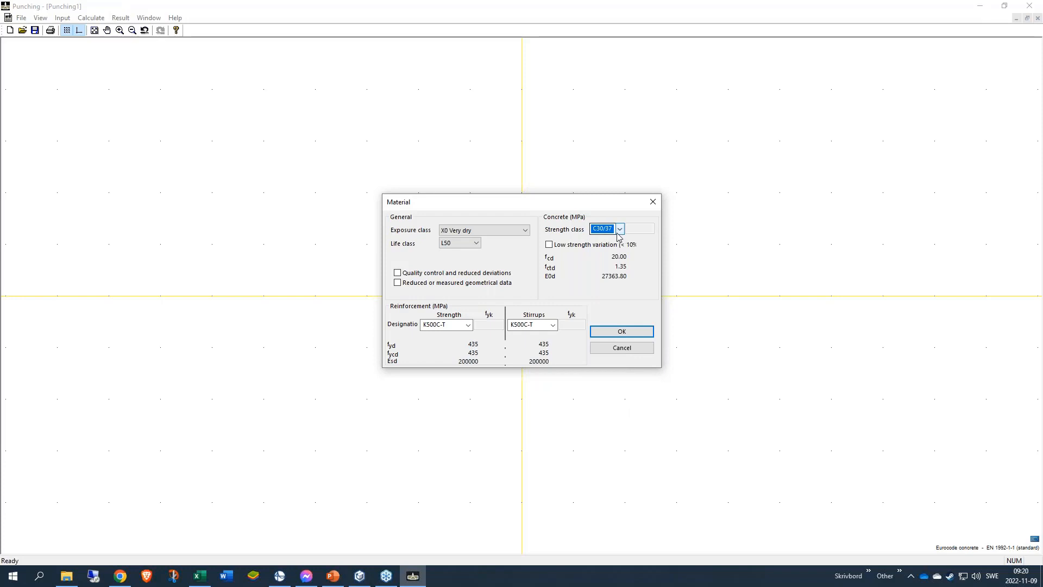
# Step: Set the exposure class to XC1 Constantly dry or wet and the life class to L50
pyautogui.click(526, 234)
pyautogui.click(516, 233)
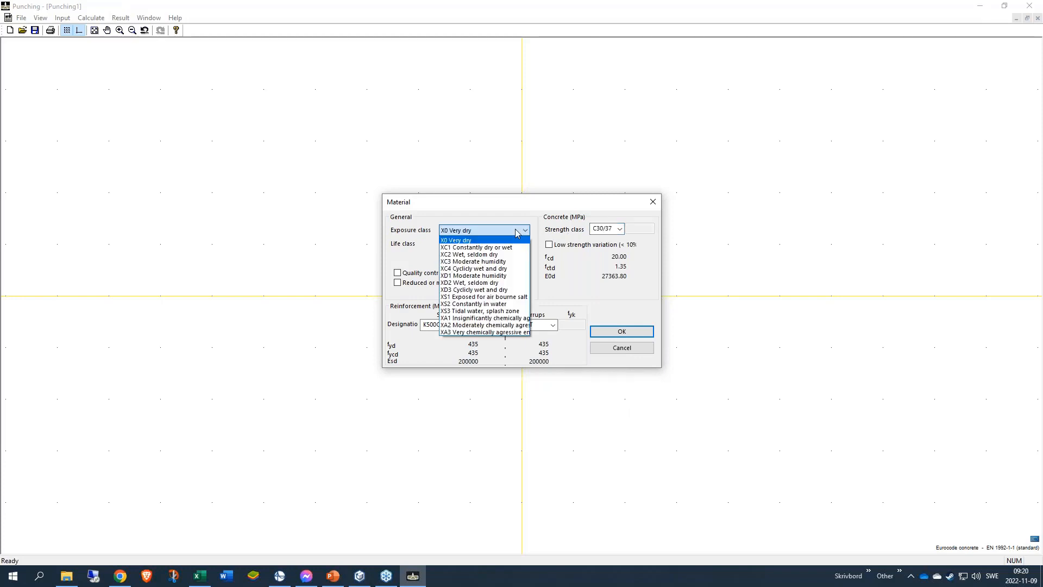
pyautogui.click(504, 249)
pyautogui.click(474, 243)
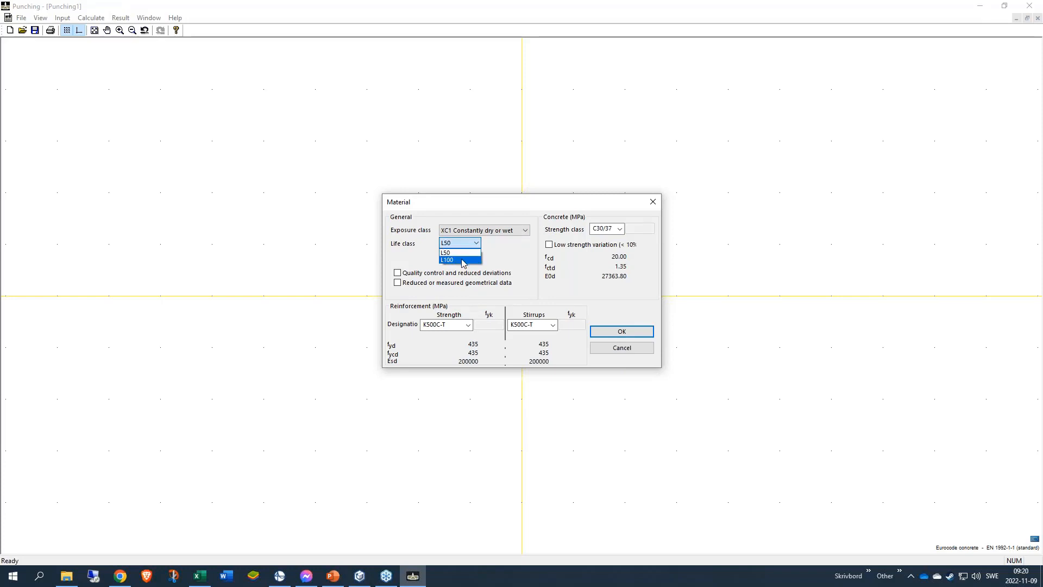
pyautogui.click(461, 253)
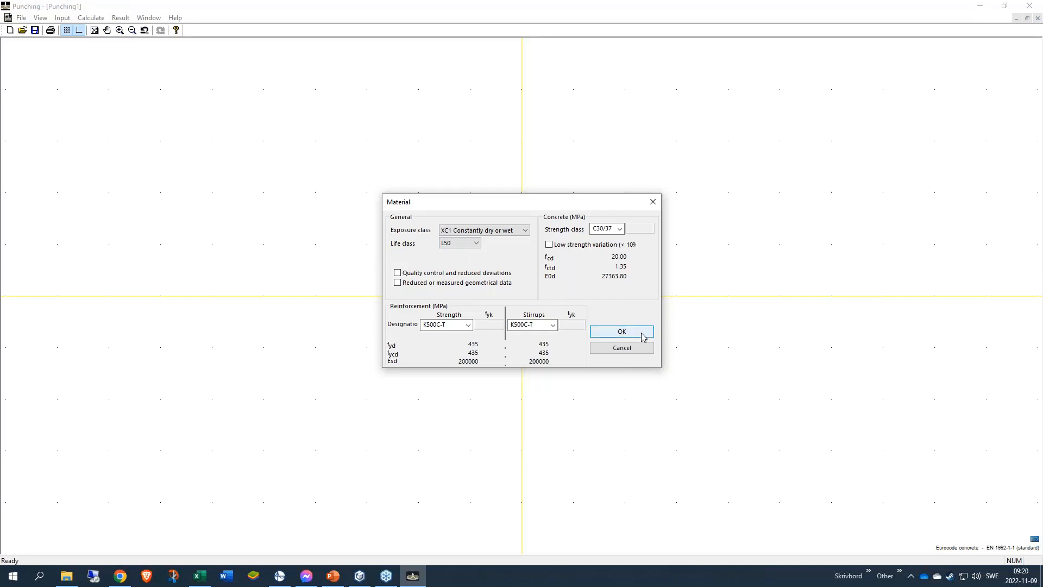
# Step: Select K500C-T as the stirrup designation and accept the material data
pyautogui.click(553, 326)
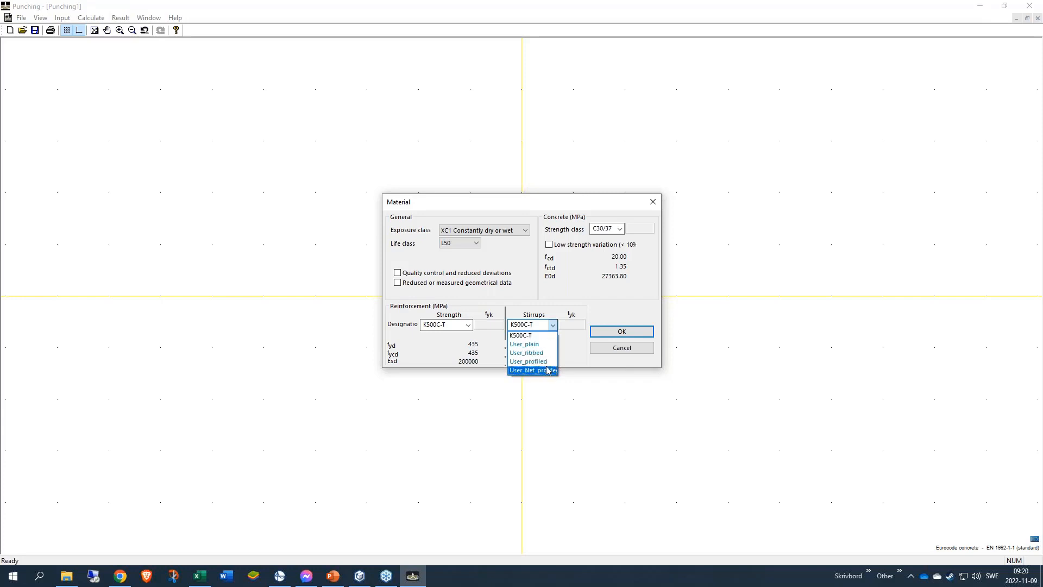
pyautogui.click(537, 335)
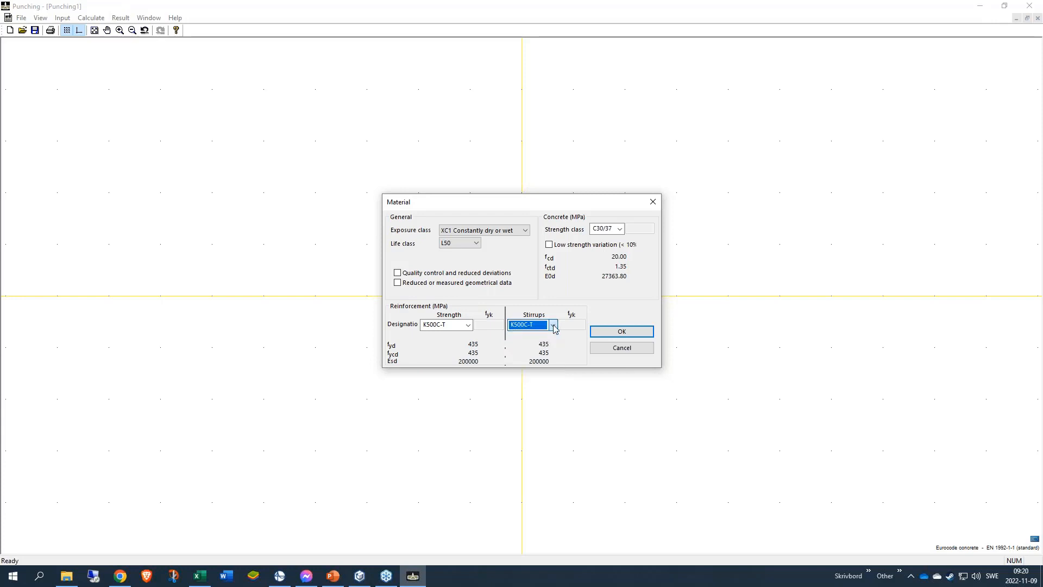
pyautogui.click(642, 333)
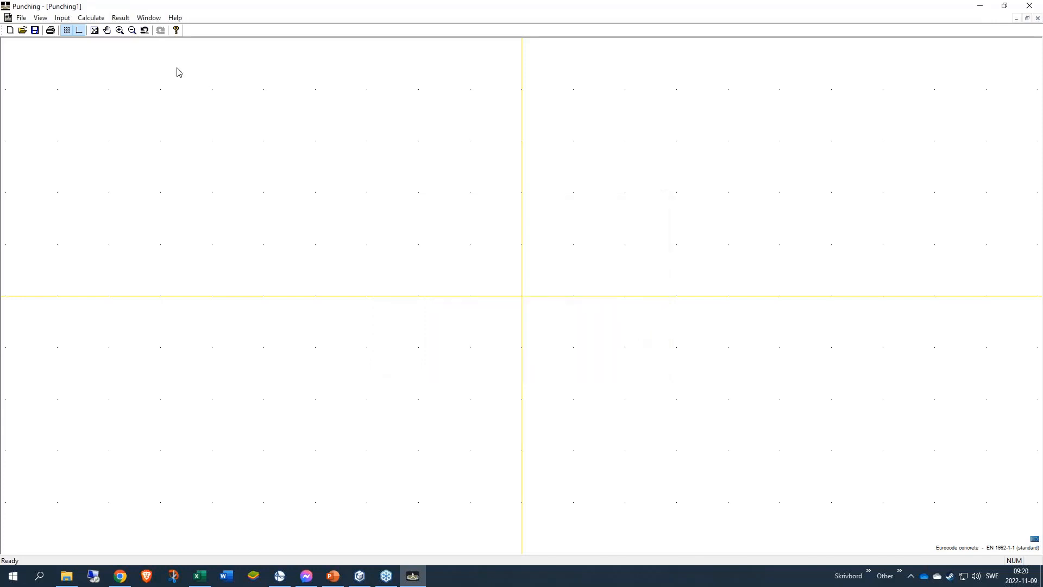
# Step: Set the column dimensions to W 200 mm and H 250 mm and the slab thickness to 250 mm in the geometry data
pyautogui.click(65, 18)
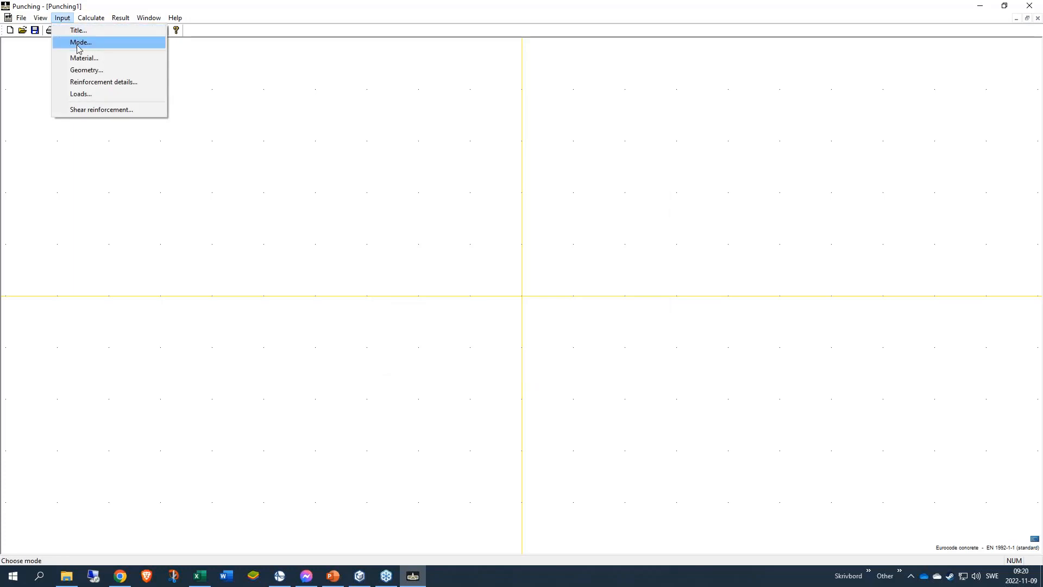
pyautogui.click(90, 71)
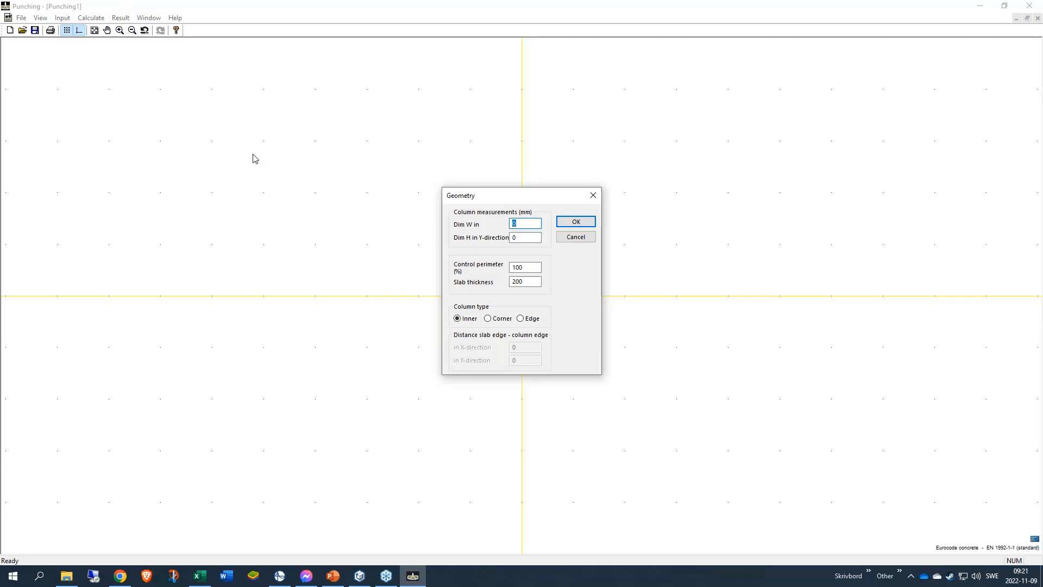
pyautogui.write('200')
pyautogui.press('Tab')
pyautogui.write('250')
pyautogui.press('Tab')
pyautogui.press('Tab')
pyautogui.write('250')
# Step: Try the Corner and Edge column types, settle on Inner and accept the geometry
pyautogui.click(494, 321)
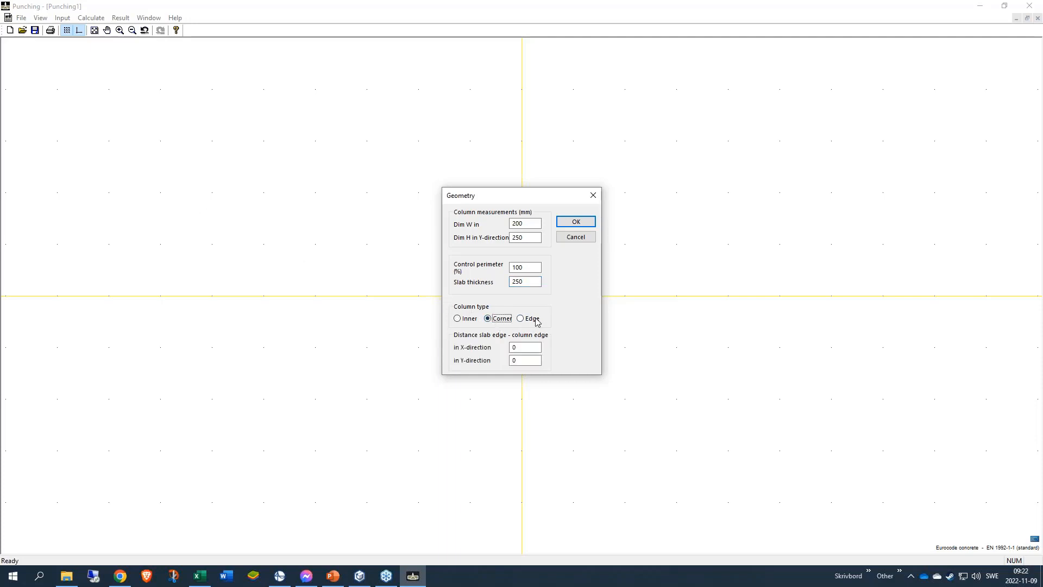
pyautogui.click(531, 321)
pyautogui.click(532, 321)
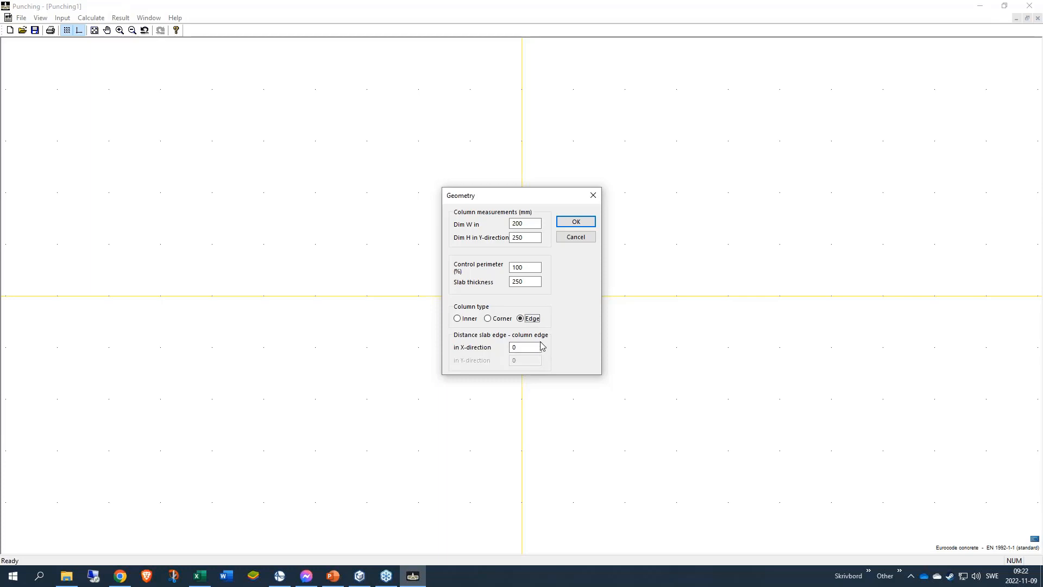
pyautogui.click(496, 320)
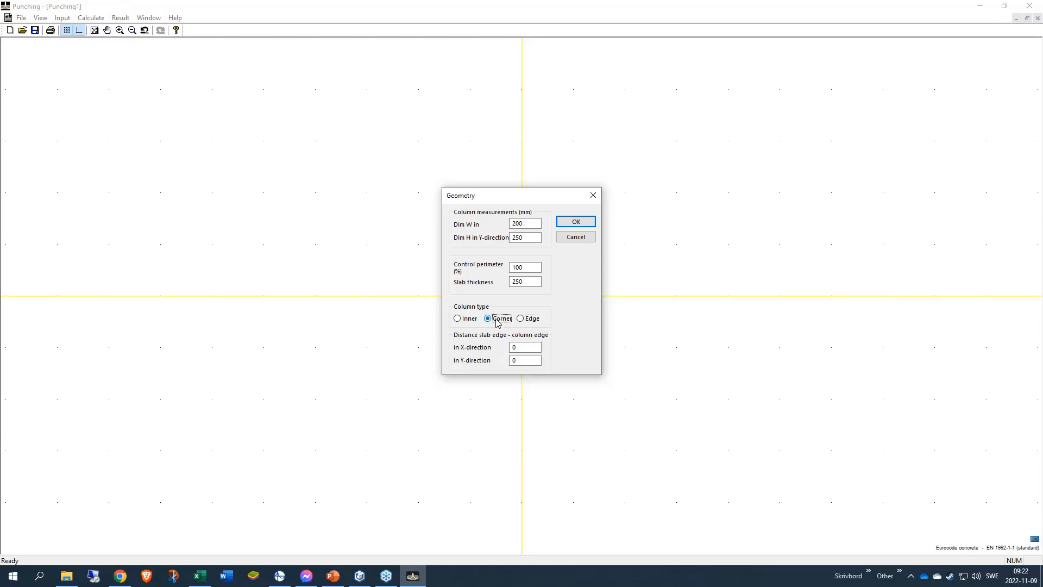
pyautogui.click(466, 319)
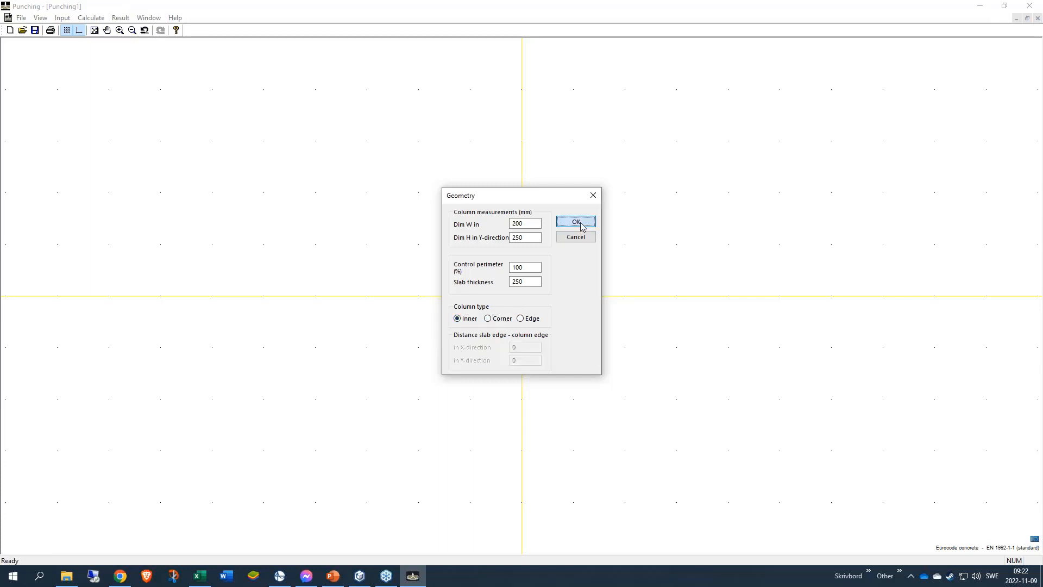
pyautogui.click(576, 222)
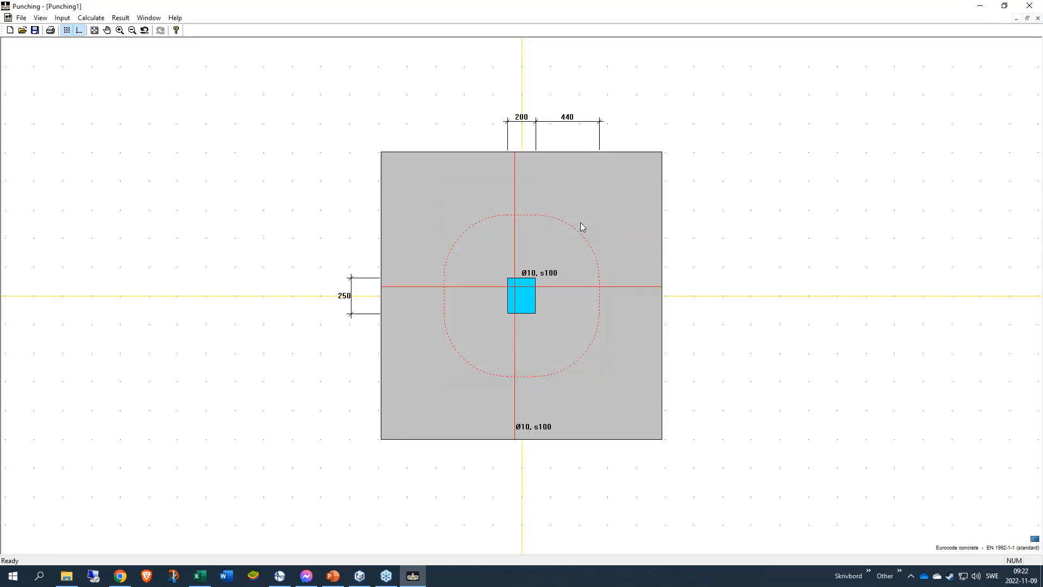
# Step: Set the concrete cover to 25 mm in the reinforcement details, moving the dialog clear of the slab drawing
pyautogui.click(66, 20)
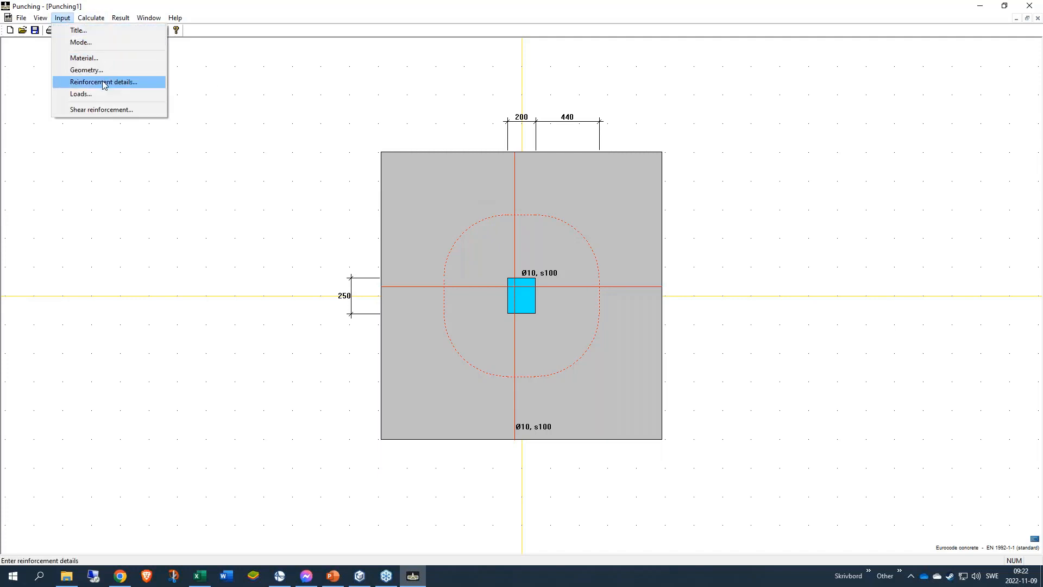
pyautogui.click(104, 84)
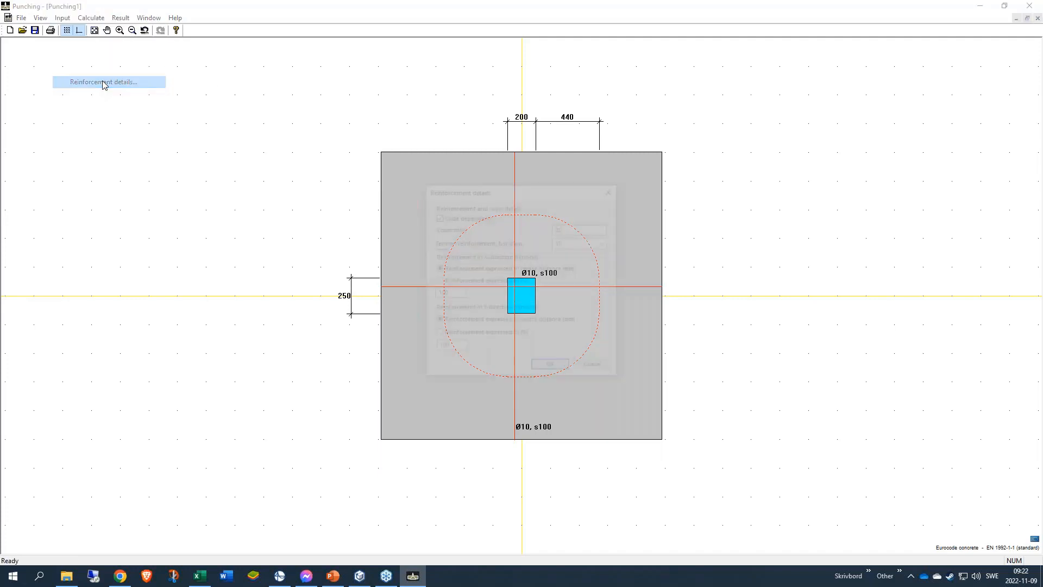
pyautogui.moveTo(518, 191); pyautogui.dragTo(775, 169)
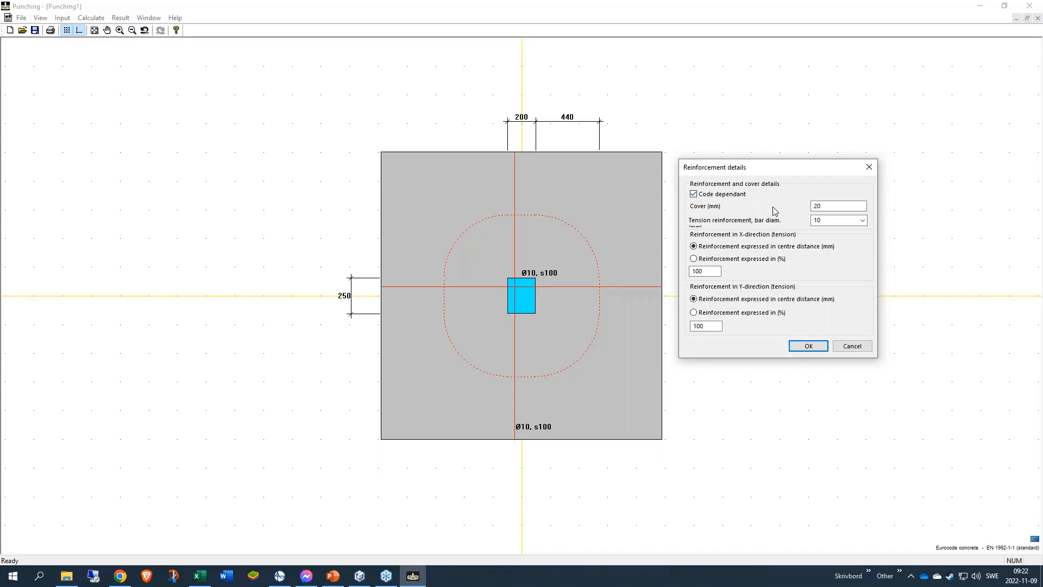
pyautogui.doubleClick(835, 207)
pyautogui.write('25')
# Step: Try another cover value with code dependence turned off, and restore the 25 mm cover with code dependence on
pyautogui.click(707, 196)
pyautogui.moveTo(828, 207); pyautogui.dragTo(794, 209)
pyautogui.write('1')
pyautogui.moveTo(831, 205); pyautogui.dragTo(752, 202)
pyautogui.write('25')
pyautogui.click(694, 194)
# Step: Set the tension reinforcement to 12 mm bars at 150 mm centre distance in both X- and Y-direction, and accept the details
pyautogui.click(862, 220)
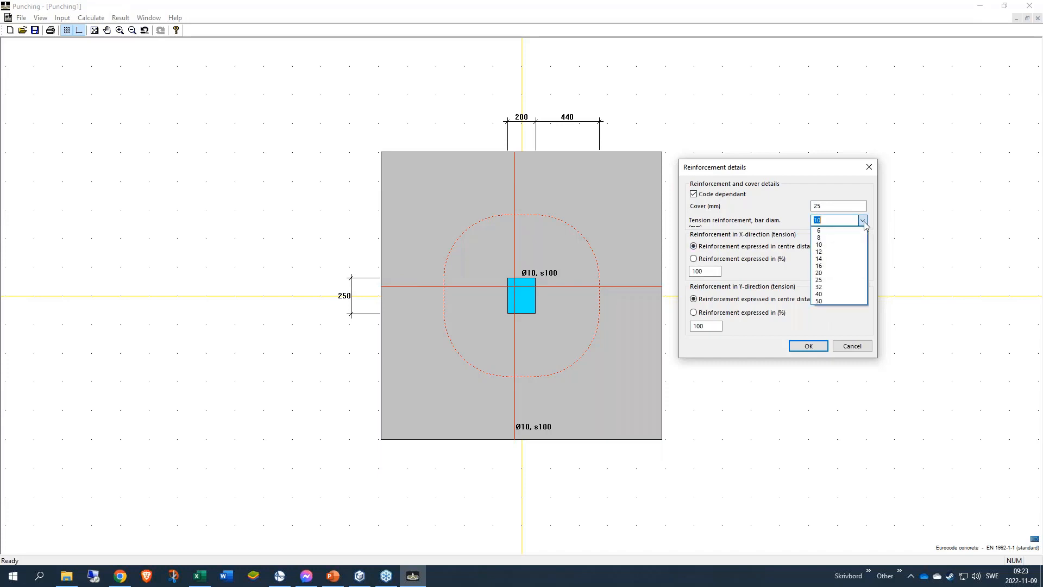
pyautogui.click(832, 251)
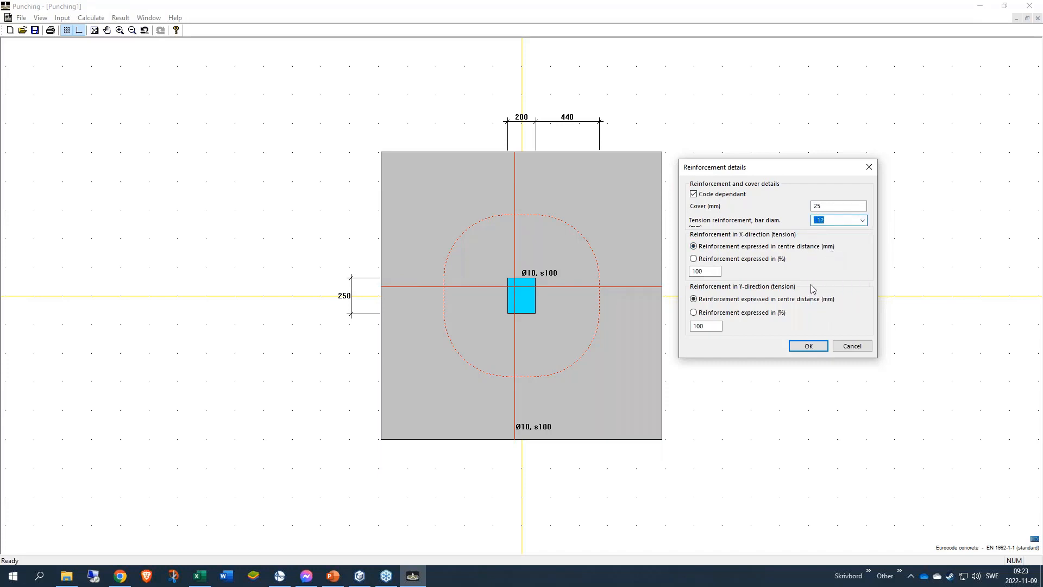
pyautogui.moveTo(717, 272); pyautogui.dragTo(669, 272)
pyautogui.write('15')
pyautogui.press('Tab')
pyautogui.press('Tab')
pyautogui.write('150')
pyautogui.click(809, 346)
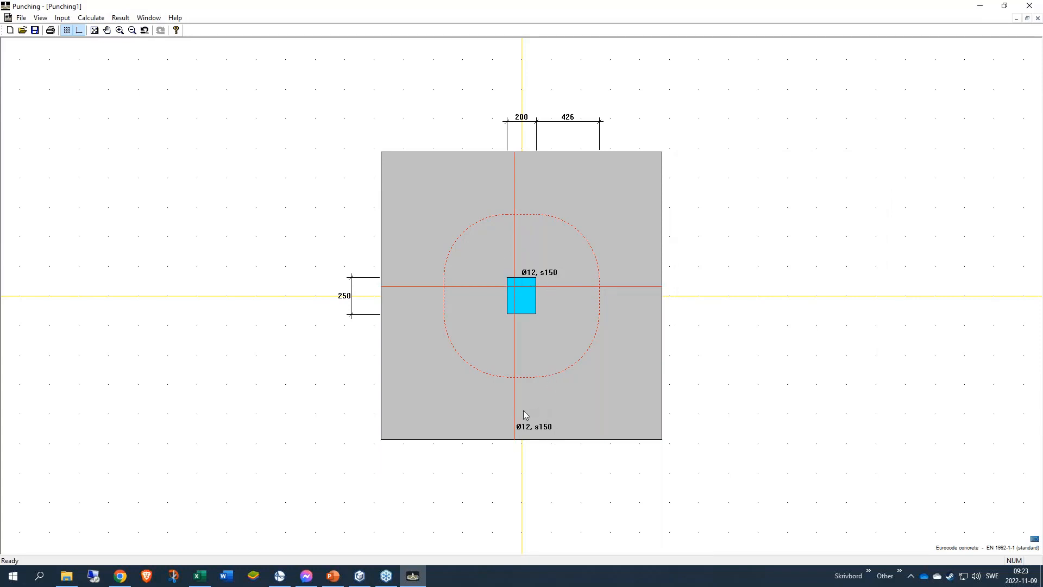
# Step: Add a load case with a punching force of 240 kN, Mx 20 kNm and My 12.5 kNm
pyautogui.click(67, 19)
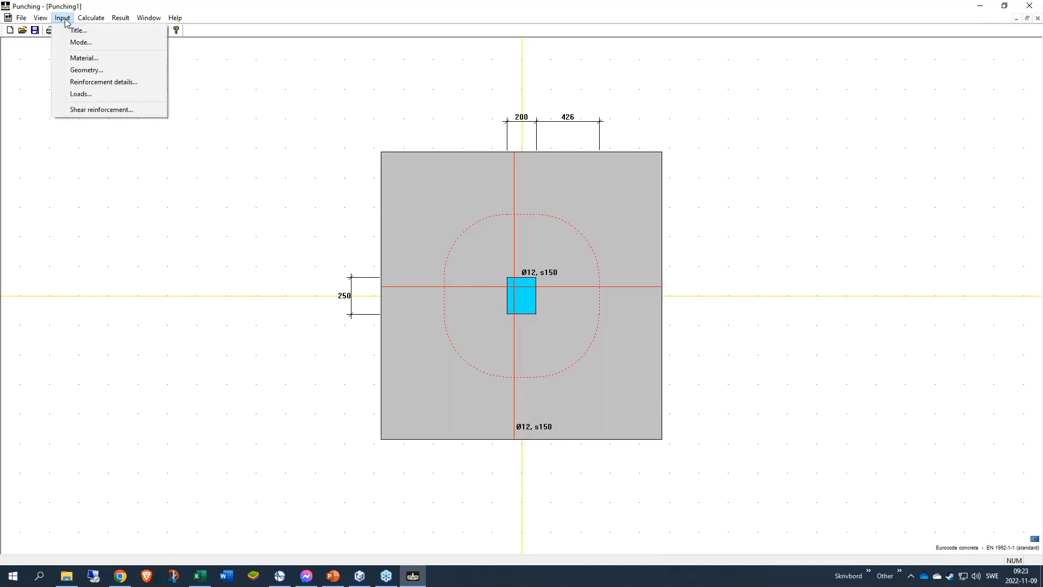
pyautogui.click(100, 98)
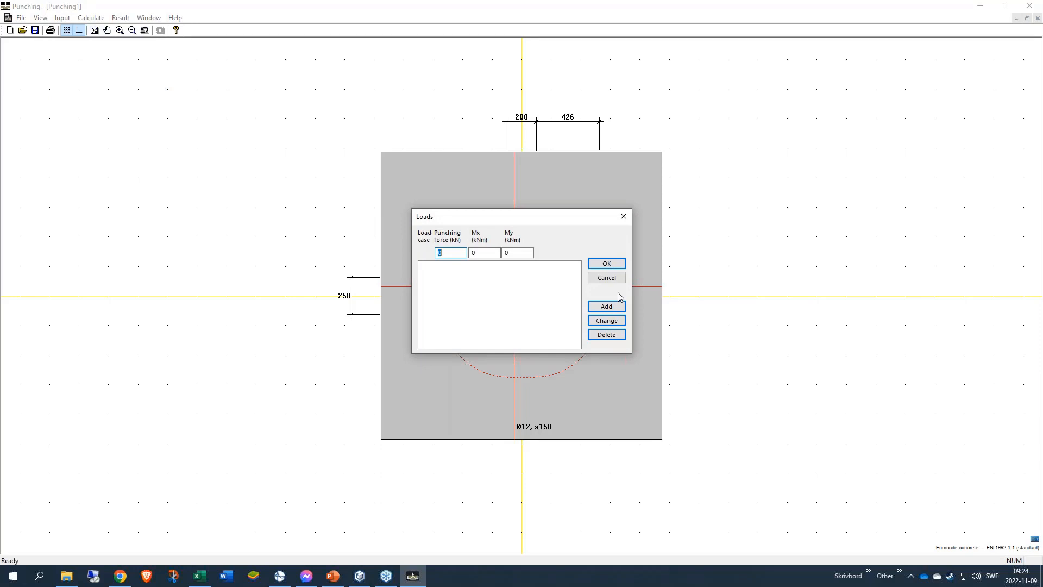
pyautogui.write('240')
pyautogui.write('20')
pyautogui.press('Tab')
pyautogui.write('12')
pyautogui.click(606, 306)
# Step: Add a second load case with a punching force of 275 kN, Mx 15 kNm and My 10 kNm, and accept the loads
pyautogui.moveTo(460, 253); pyautogui.dragTo(405, 257)
pyautogui.write('275')
pyautogui.press('Tab')
pyautogui.write('15')
pyautogui.press('Tab')
pyautogui.write('1')
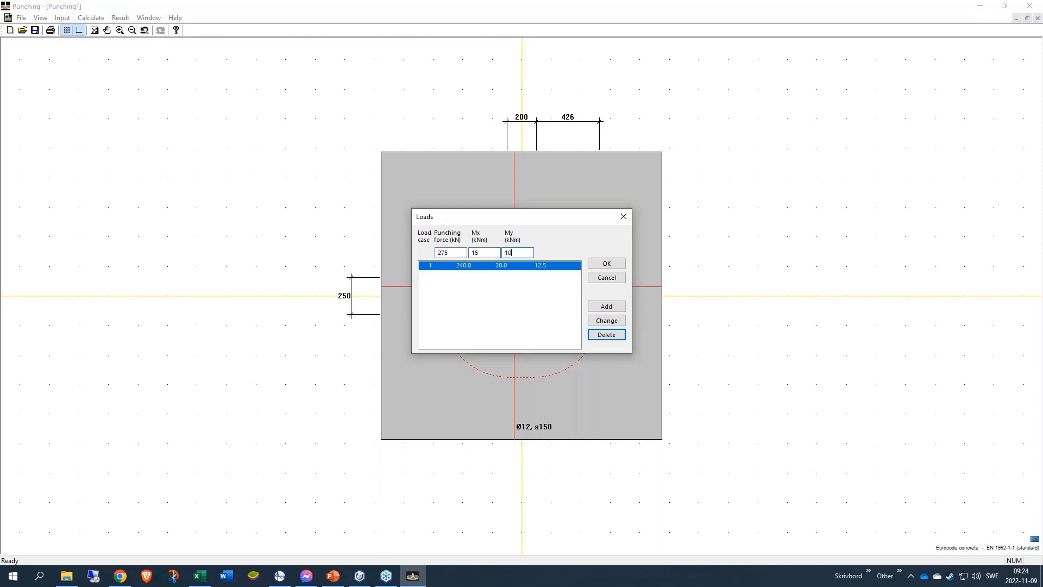
pyautogui.click(606, 308)
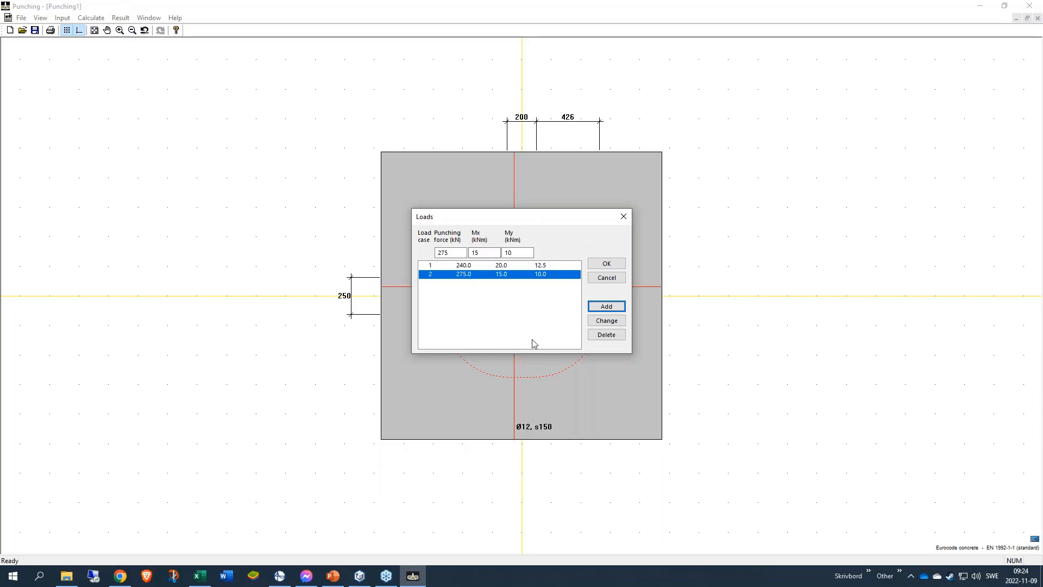
pyautogui.click(612, 265)
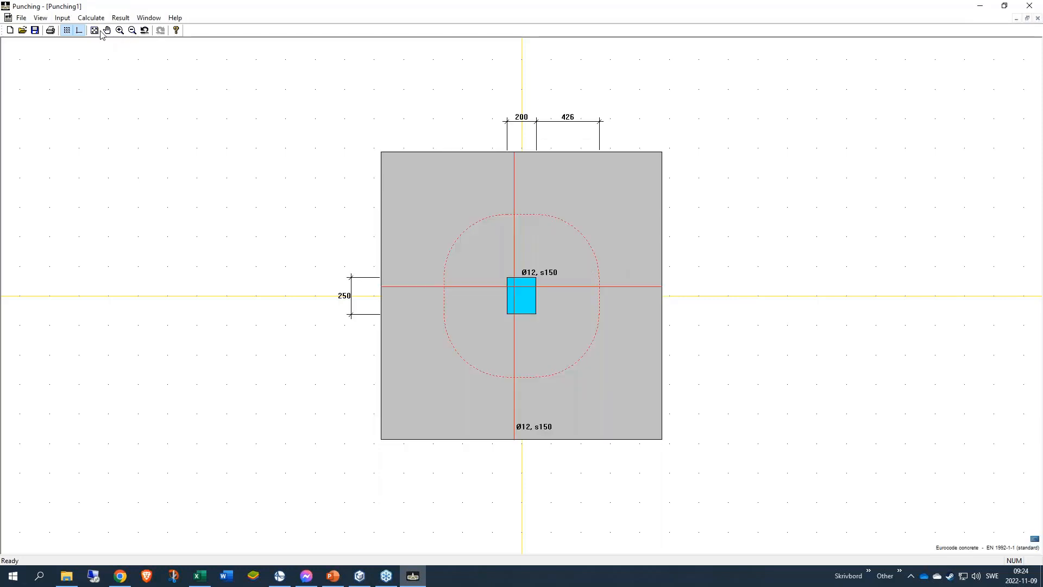
# Step: Review the shear reinforcement settings for bent-down bars and links, and cancel the dialog
pyautogui.click(64, 19)
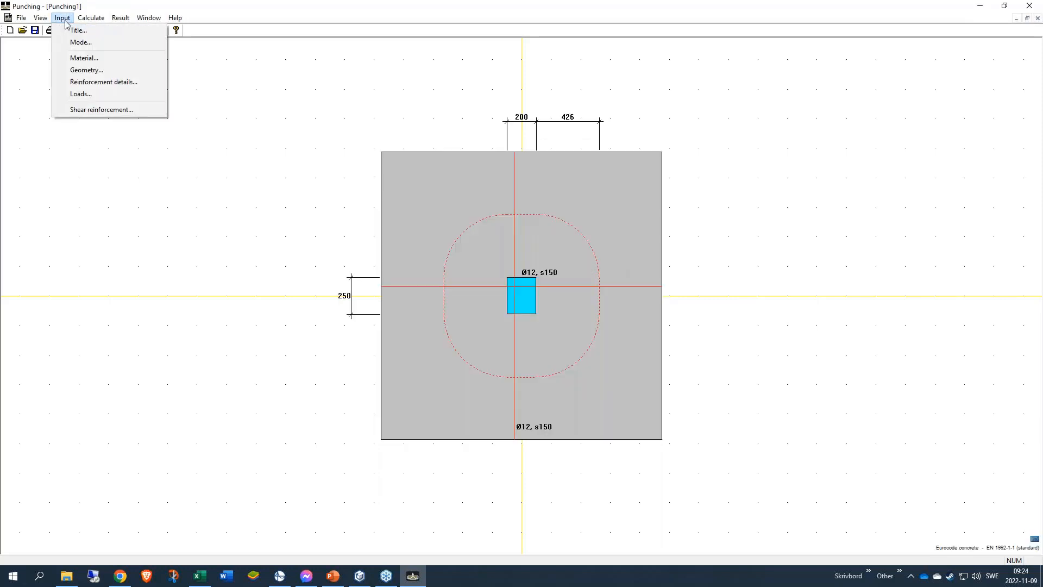
pyautogui.click(102, 111)
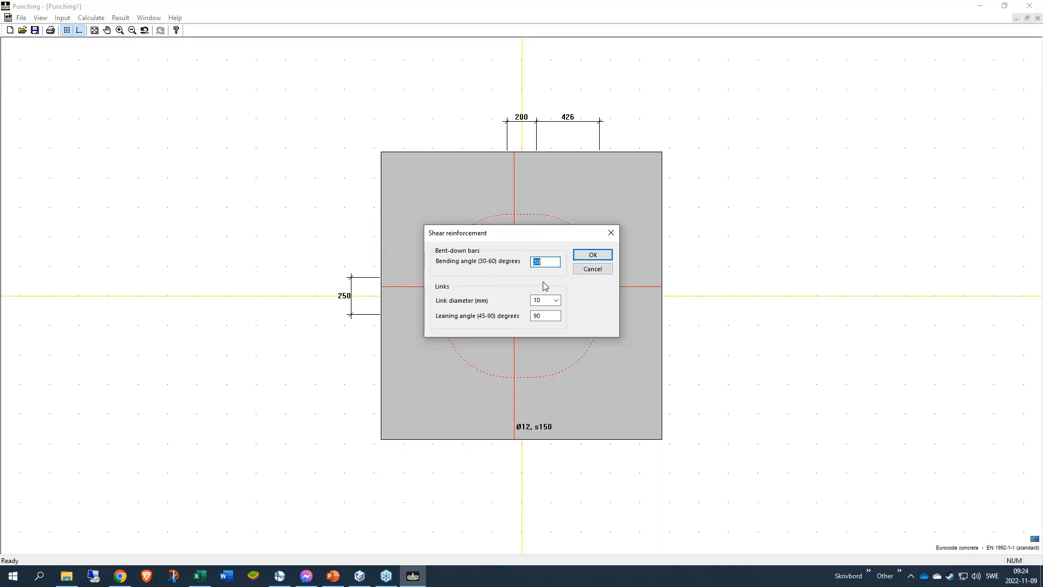
pyautogui.click(549, 261)
pyautogui.click(607, 270)
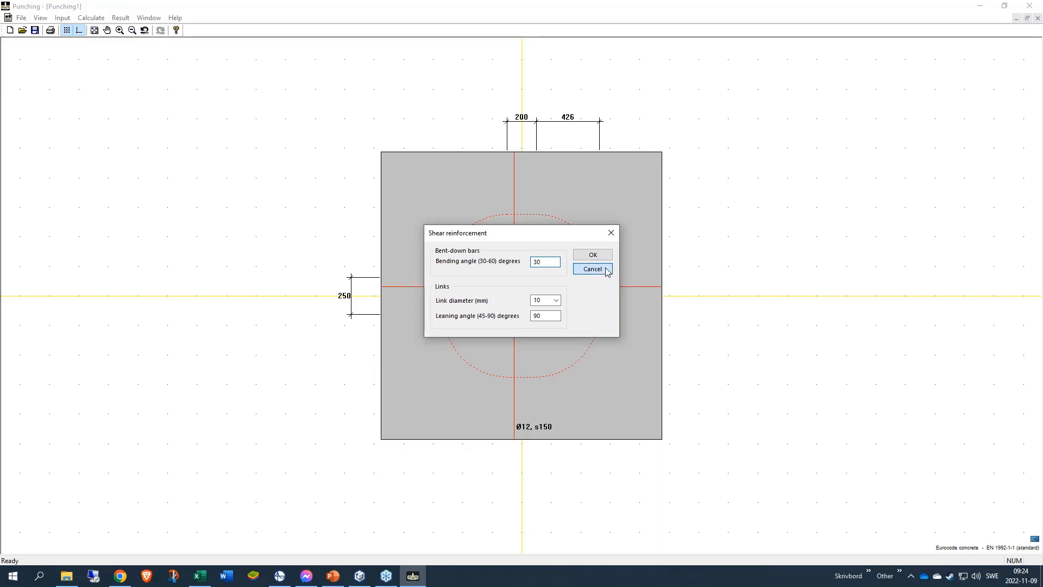
# Step: Calculate the punching capacity and show the Capacity and General results one below the other
pyautogui.click(92, 18)
pyautogui.click(96, 31)
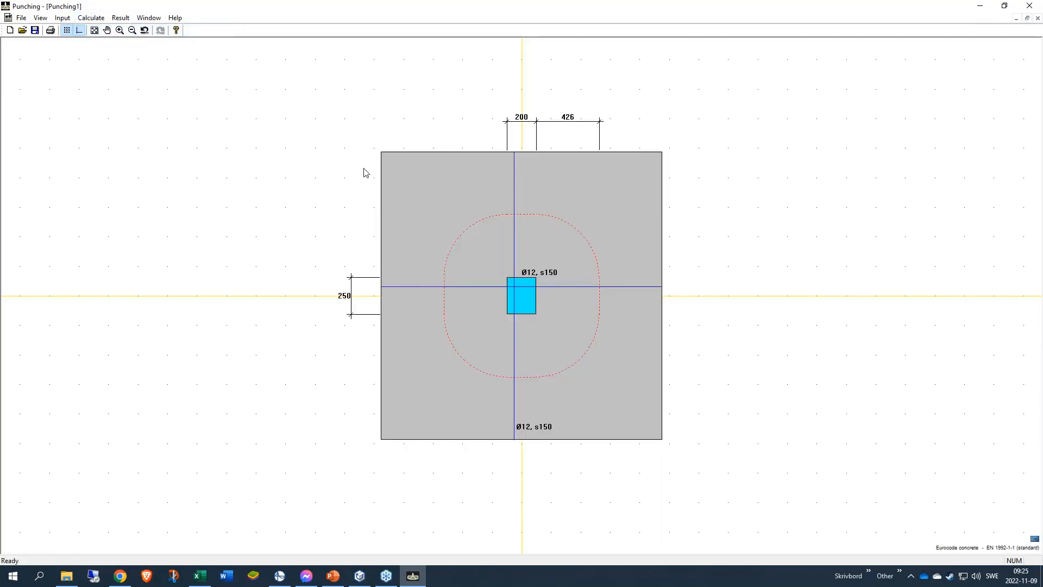
pyautogui.click(119, 19)
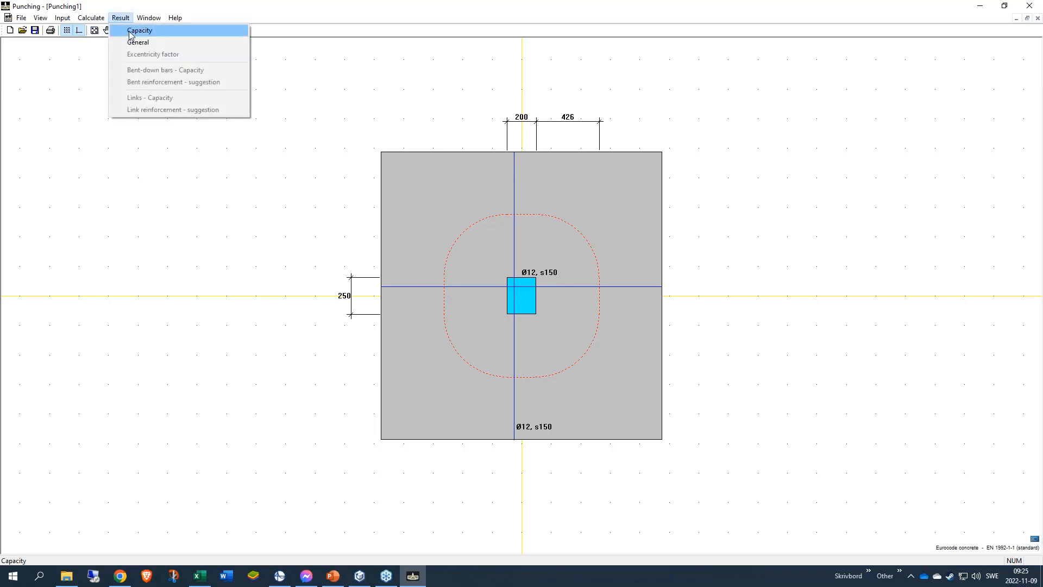
pyautogui.click(132, 32)
pyautogui.click(120, 18)
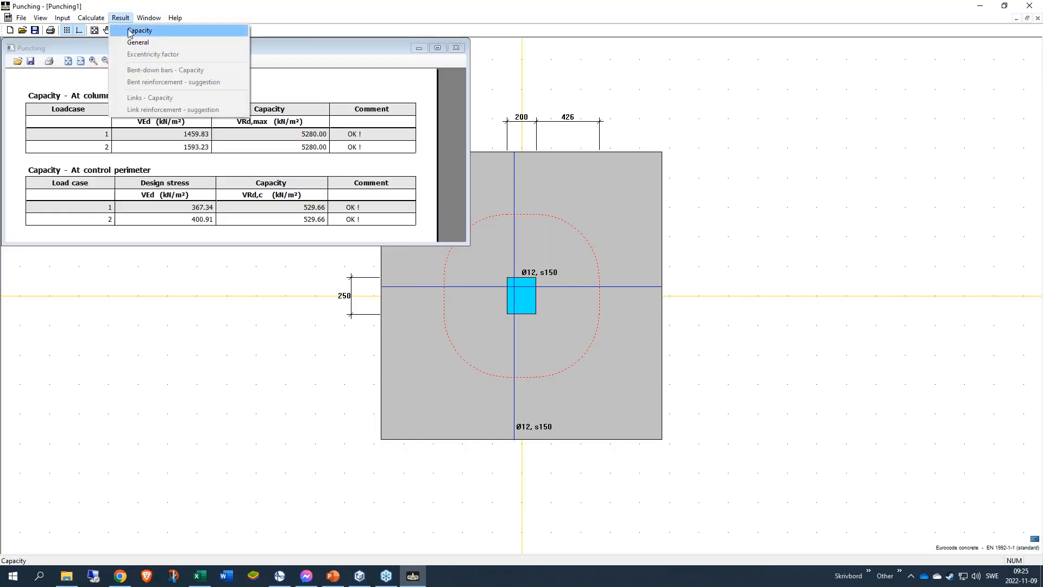
pyautogui.click(138, 42)
pyautogui.moveTo(258, 50); pyautogui.dragTo(256, 258)
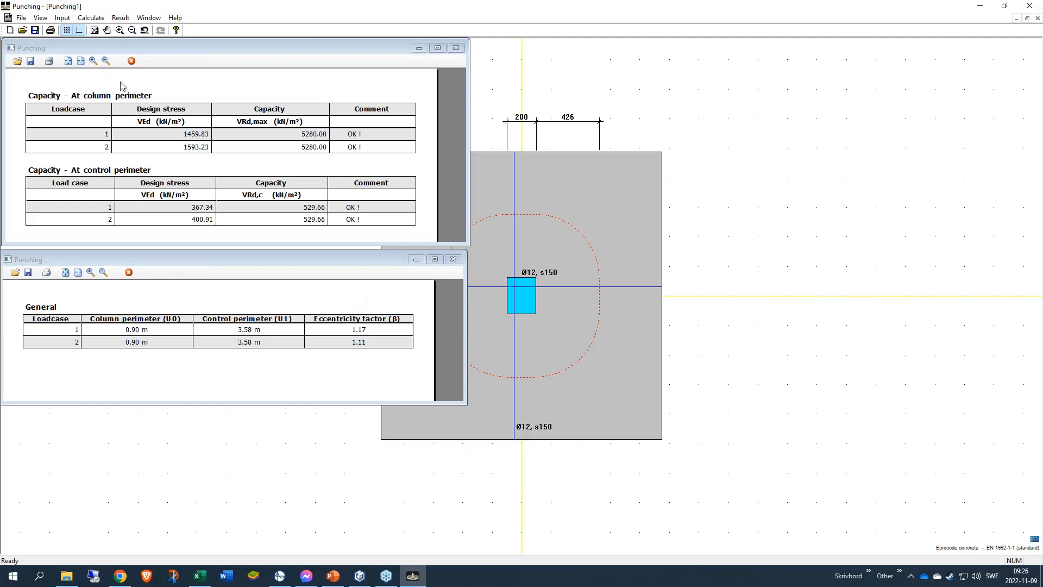
# Step: Change the punching force of load case 1 to 440 kN and accept the loads
pyautogui.click(63, 18)
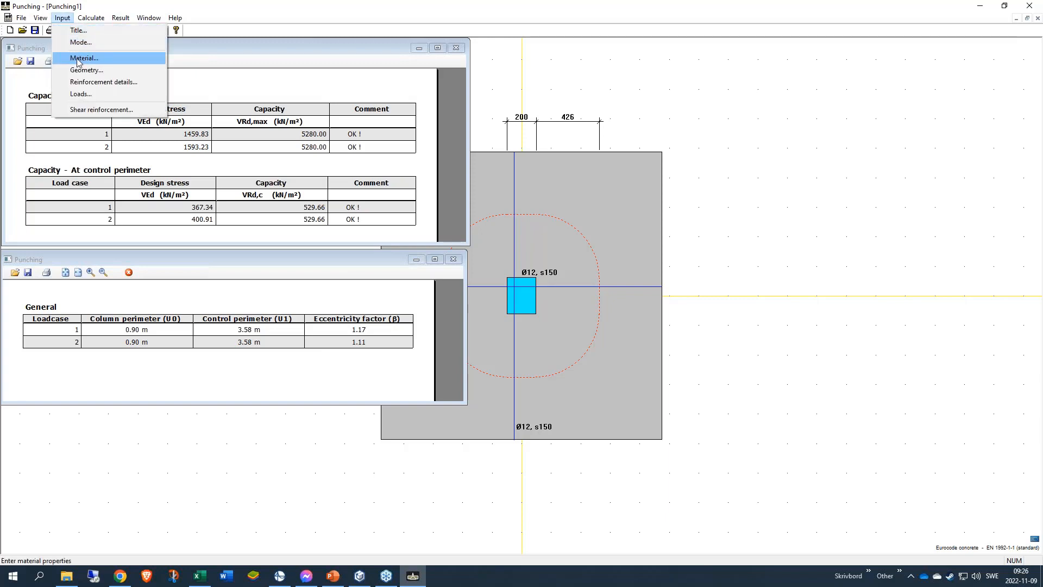
pyautogui.click(81, 94)
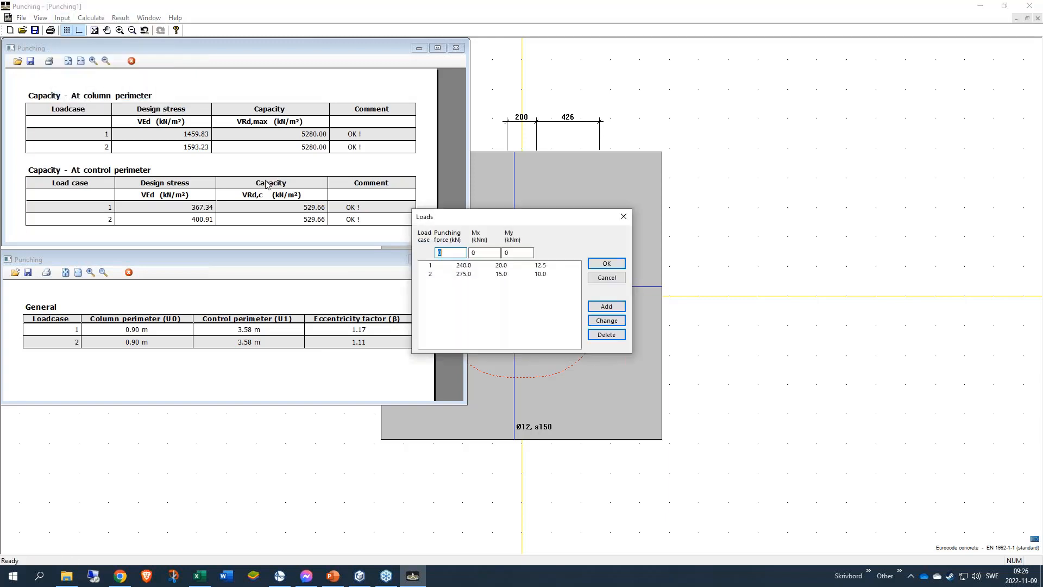
pyautogui.click(458, 265)
pyautogui.moveTo(457, 252); pyautogui.dragTo(341, 245)
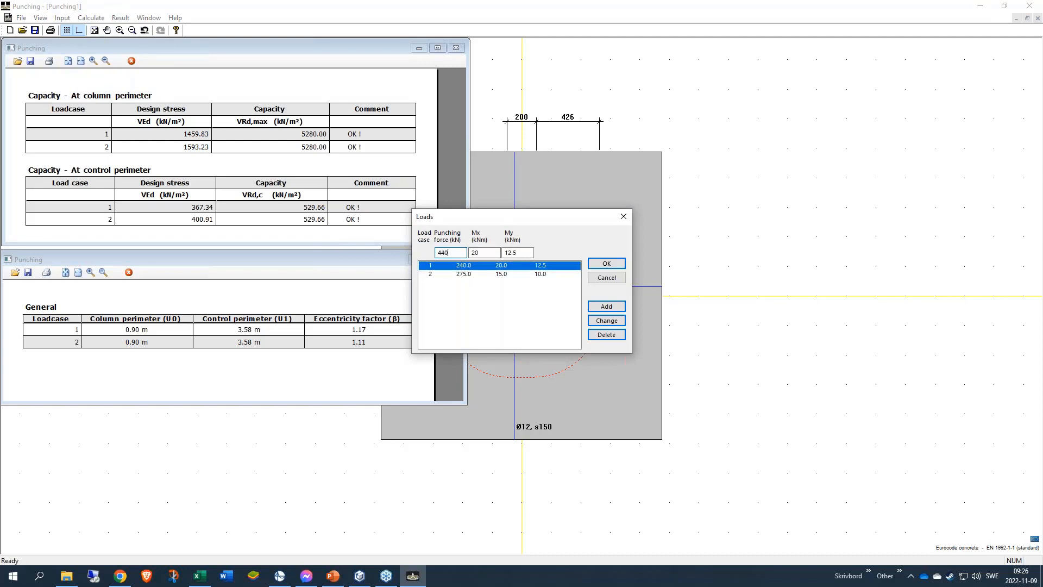
pyautogui.click(619, 322)
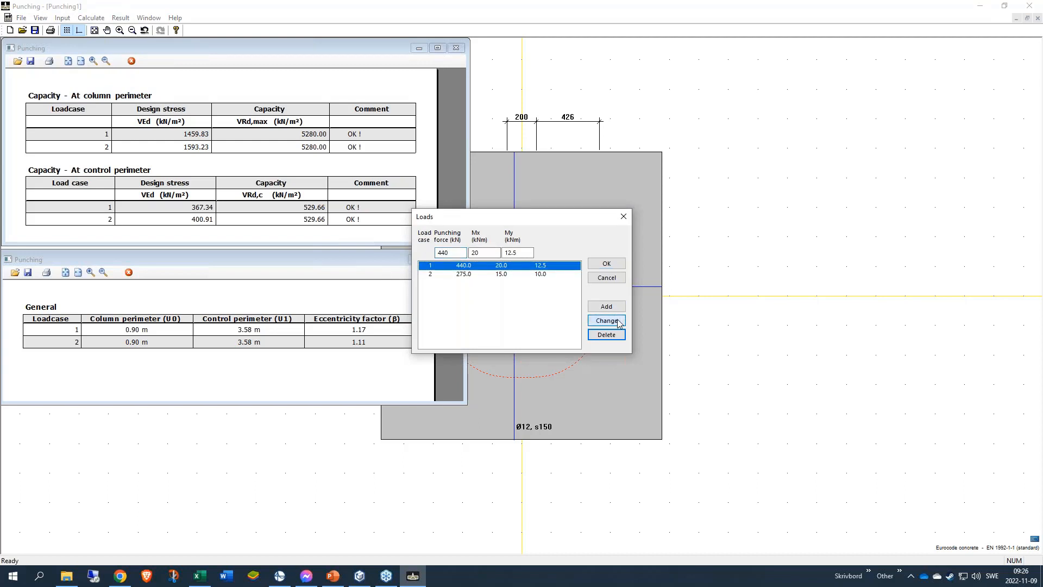
pyautogui.click(606, 263)
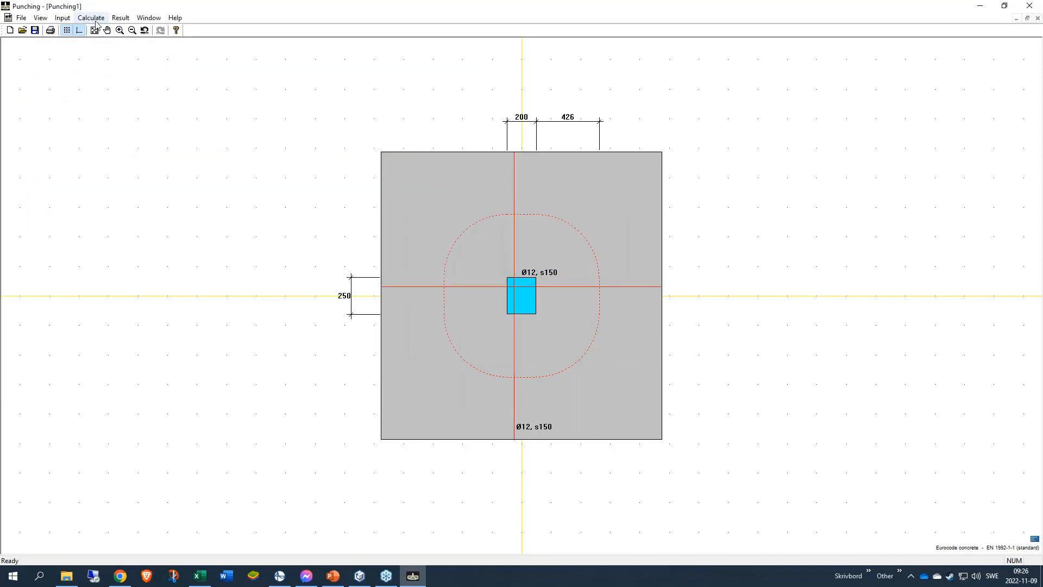
# Step: Set the tension reinforcement centre distance to 100 mm in both X- and Y-direction and accept the details
pyautogui.click(62, 18)
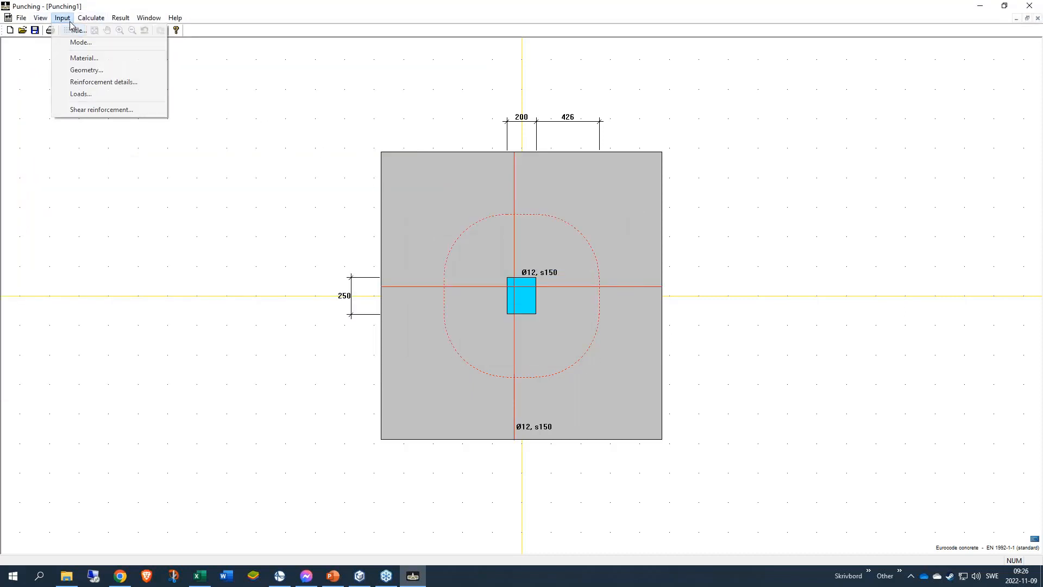
pyautogui.click(98, 82)
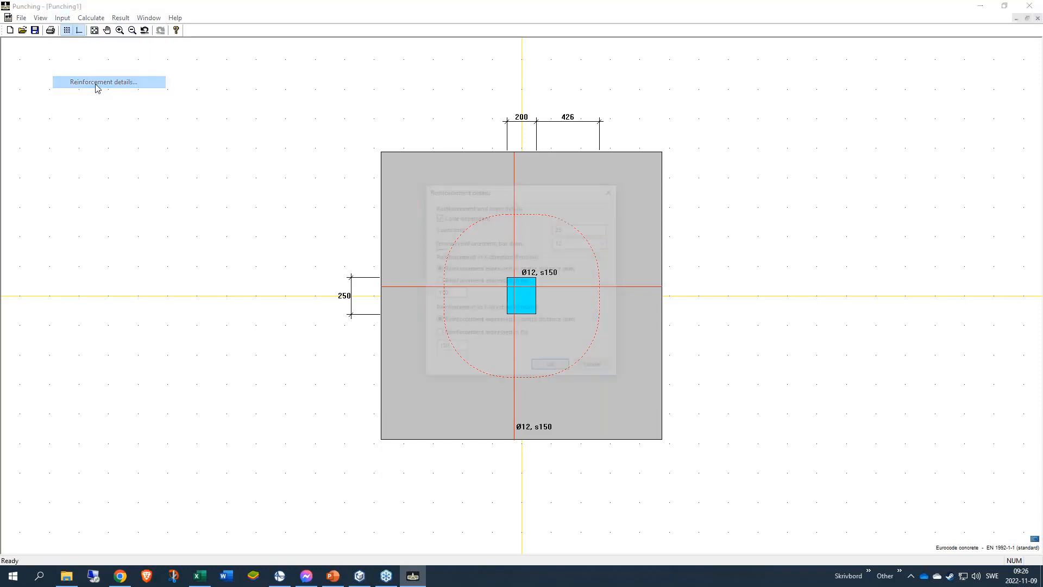
pyautogui.doubleClick(448, 293)
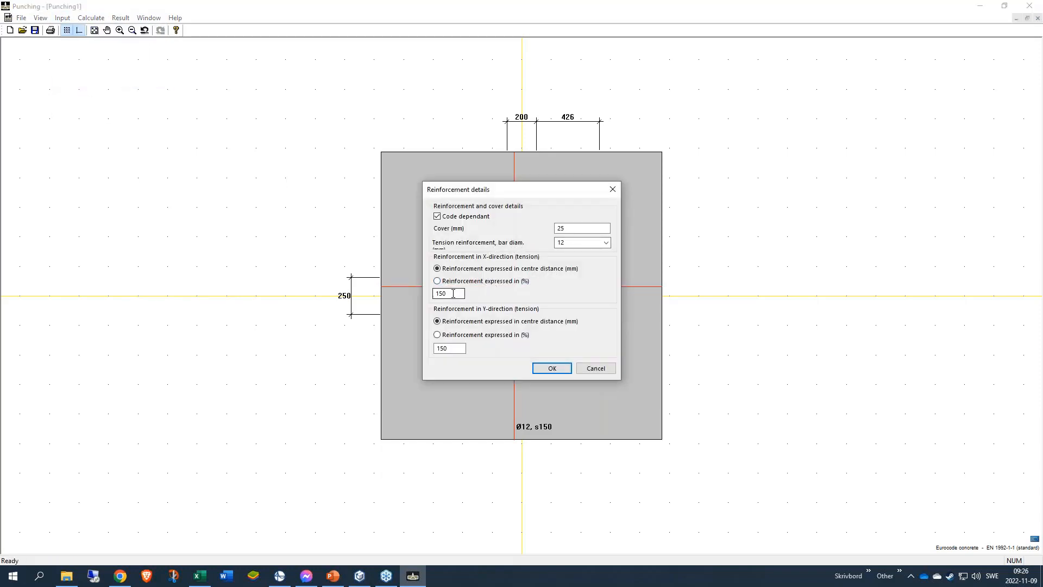
pyautogui.write('100')
pyautogui.press('Tab')
pyautogui.press('Tab')
pyautogui.write('100')
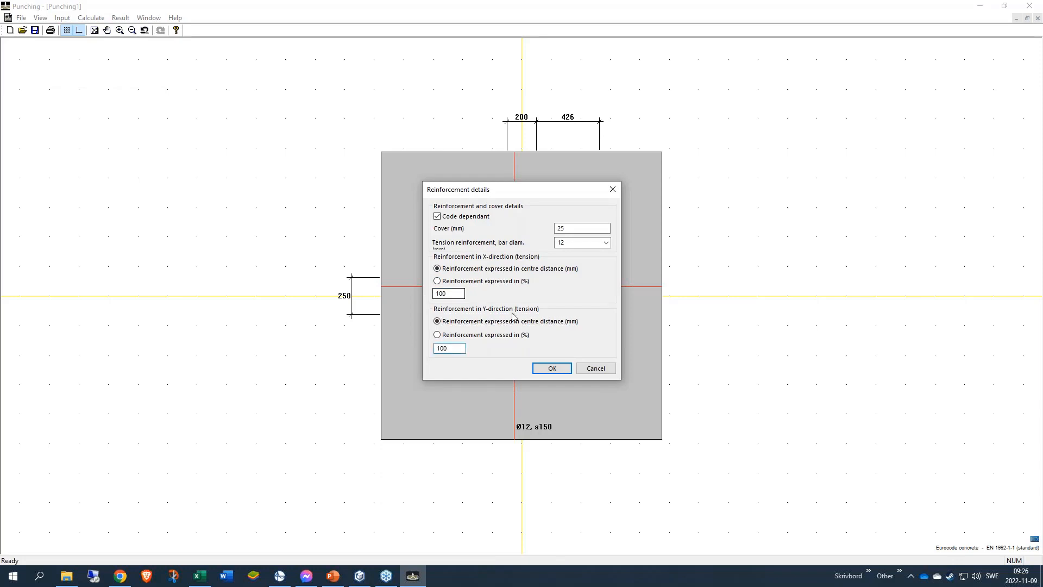
pyautogui.click(557, 368)
# Step: Recalculate the punching capacity for the changed load and reinforcement and show the Capacity result
pyautogui.click(90, 17)
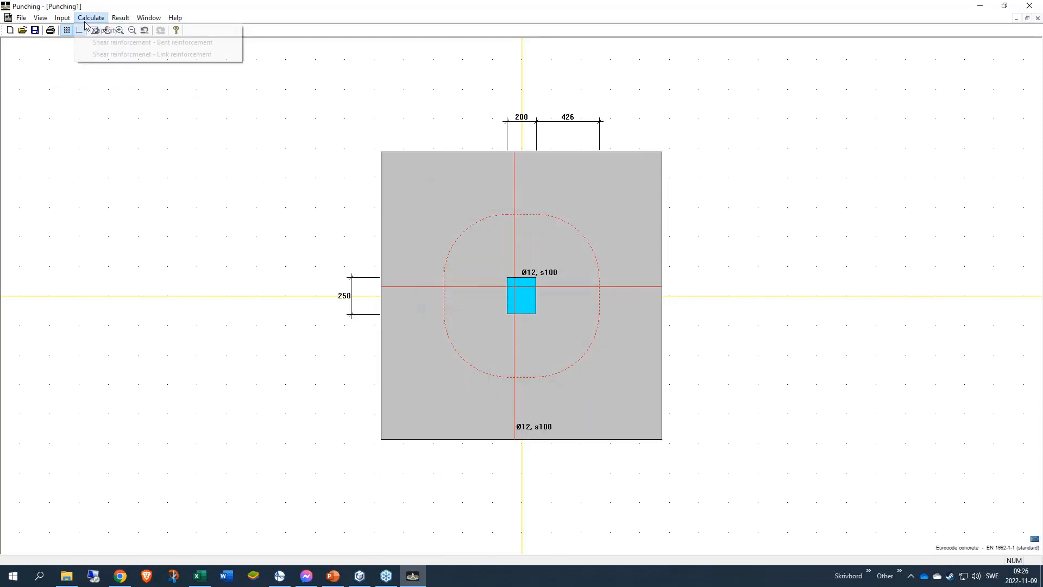
pyautogui.click(94, 30)
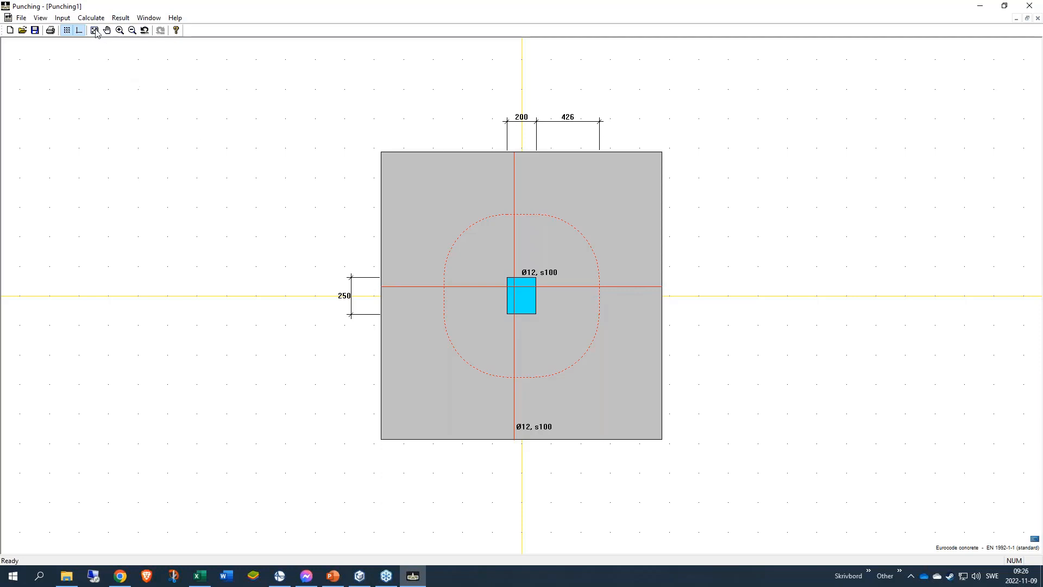
pyautogui.click(72, 19)
pyautogui.moveTo(90, 19)
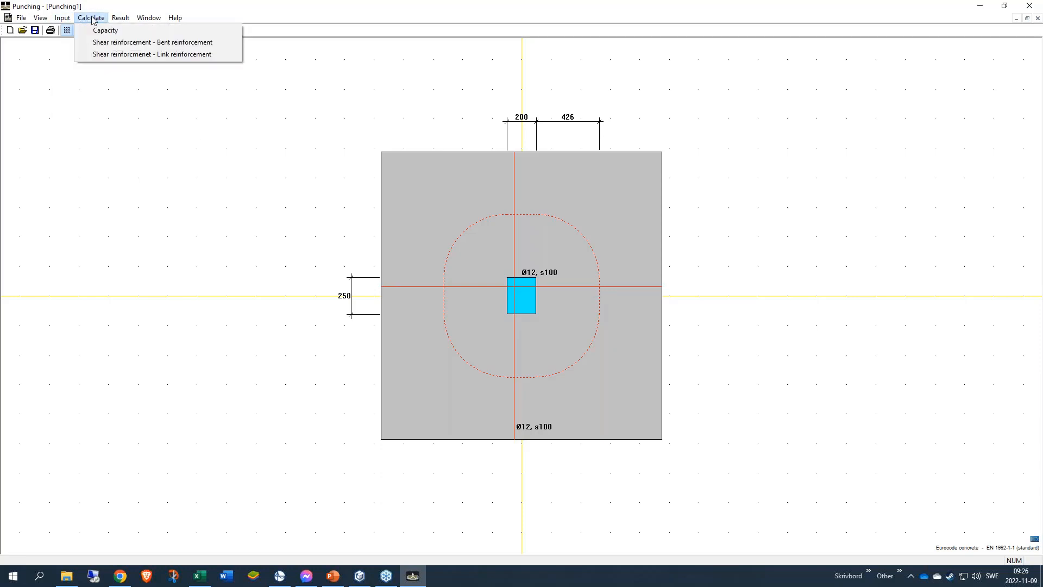
pyautogui.click(124, 30)
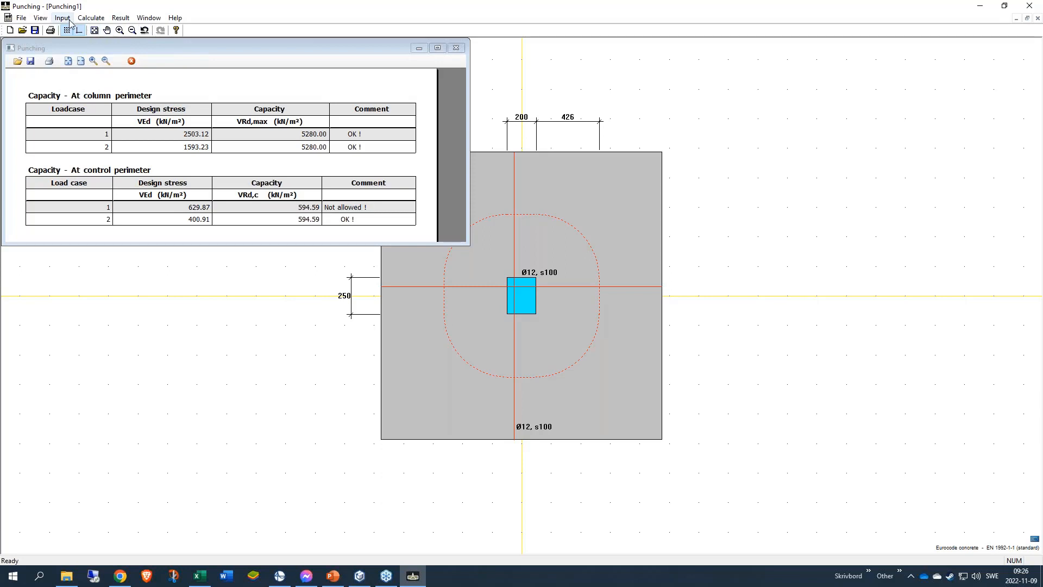
# Step: Calculate the shear reinforcement as bent reinforcement and close the result window
pyautogui.click(94, 19)
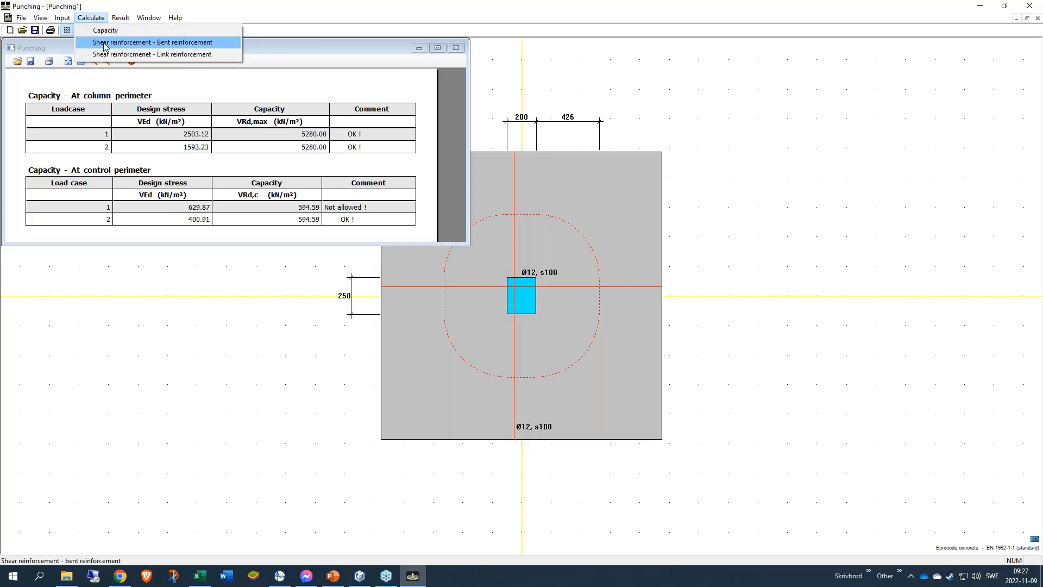
pyautogui.click(105, 43)
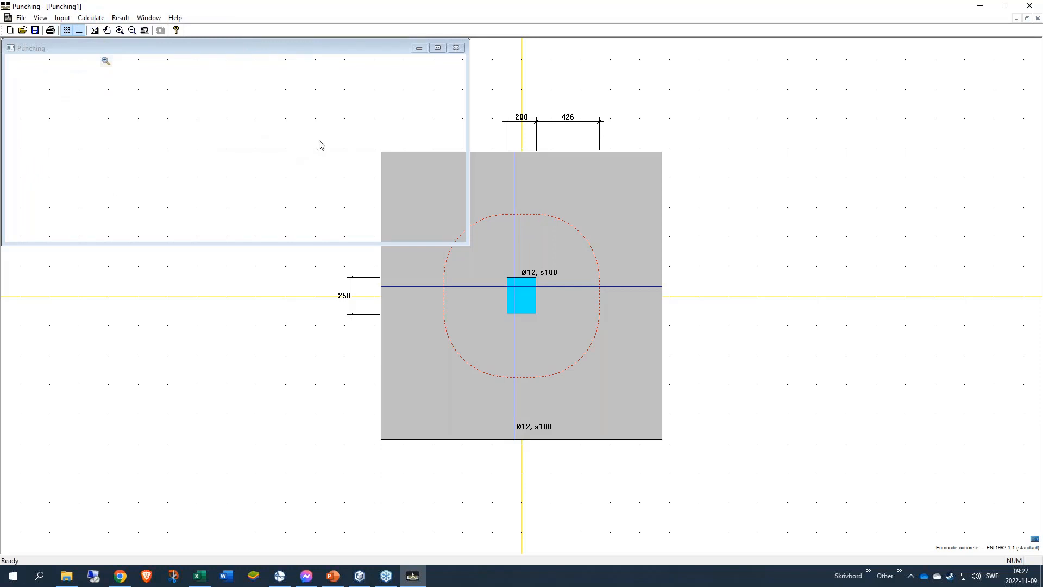
pyautogui.click(456, 48)
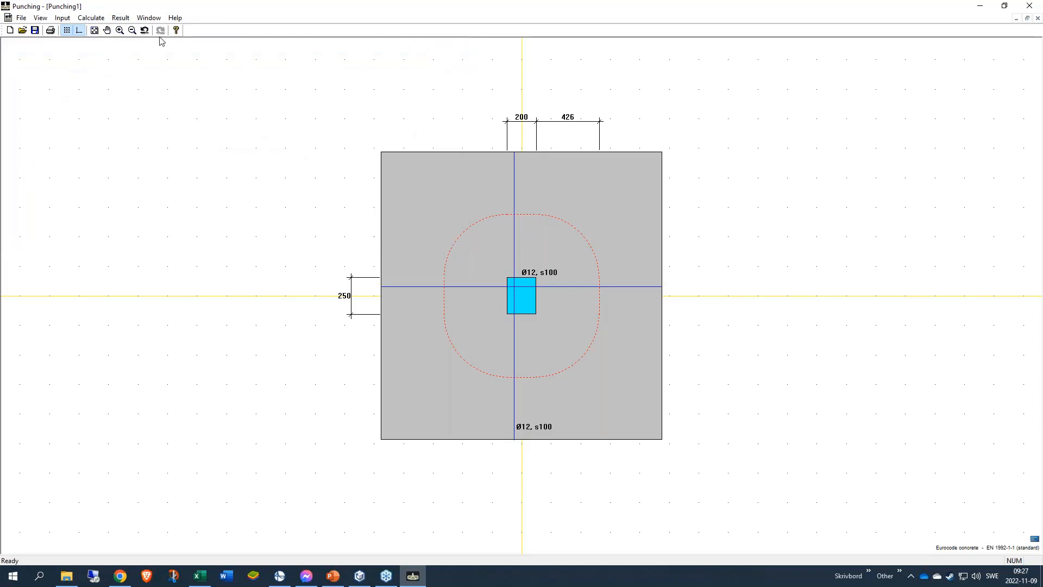
# Step: Show the Capacity and Bent-down bars - Capacity results, shifting the bent-down bars window off the other one
pyautogui.click(120, 18)
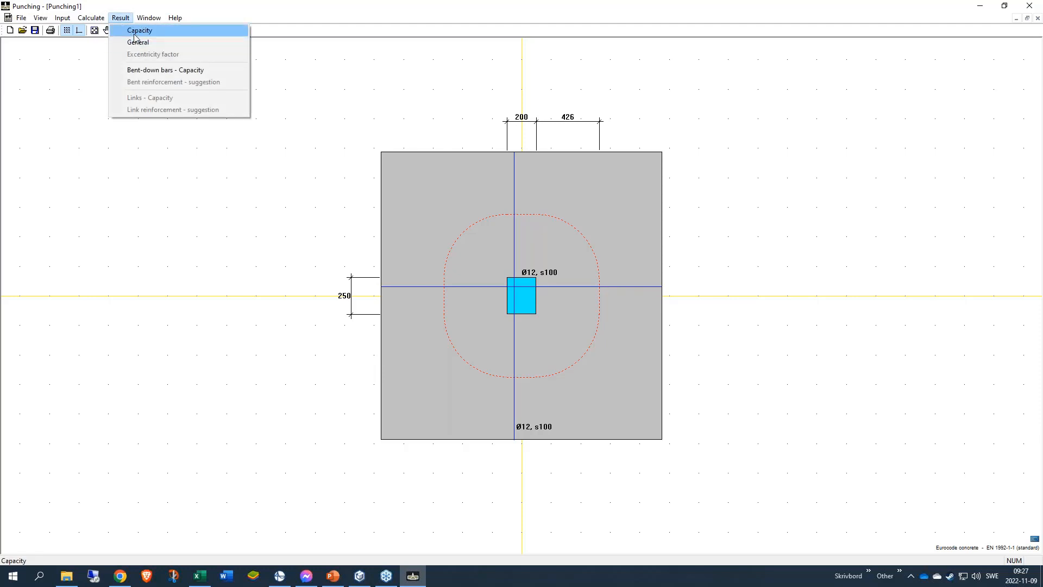
pyautogui.click(136, 31)
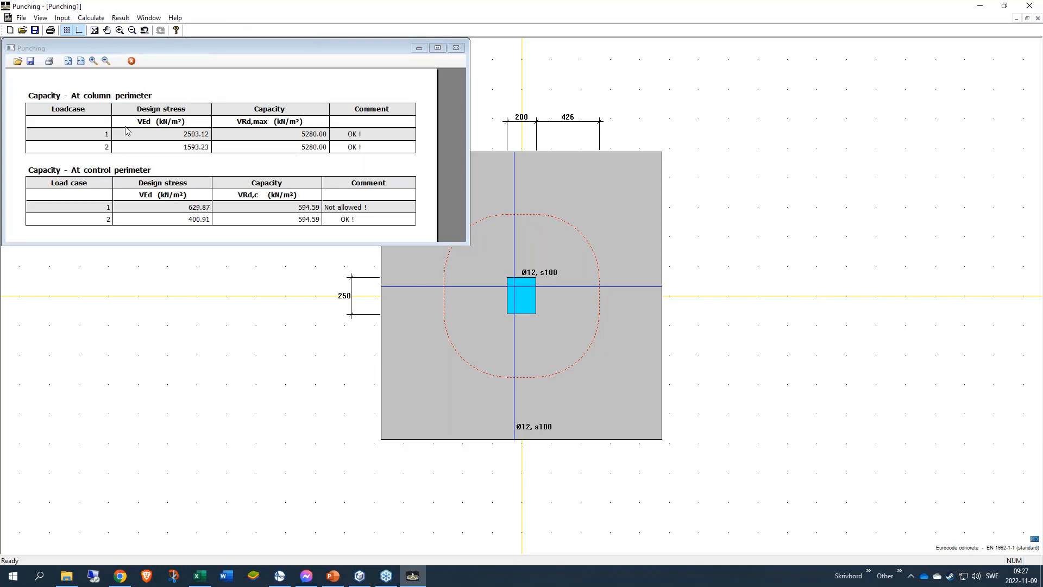
pyautogui.click(121, 19)
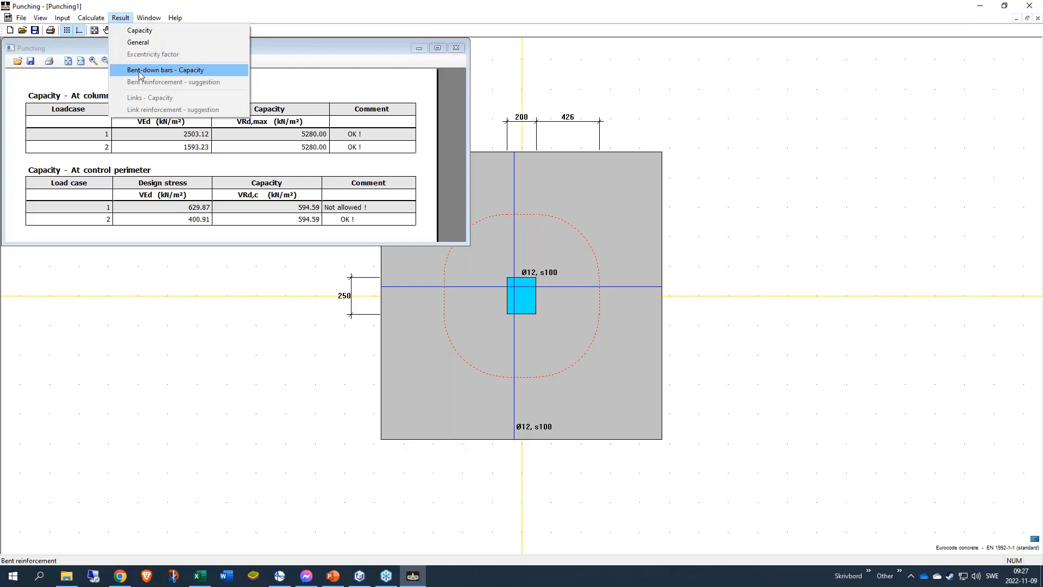
pyautogui.click(197, 72)
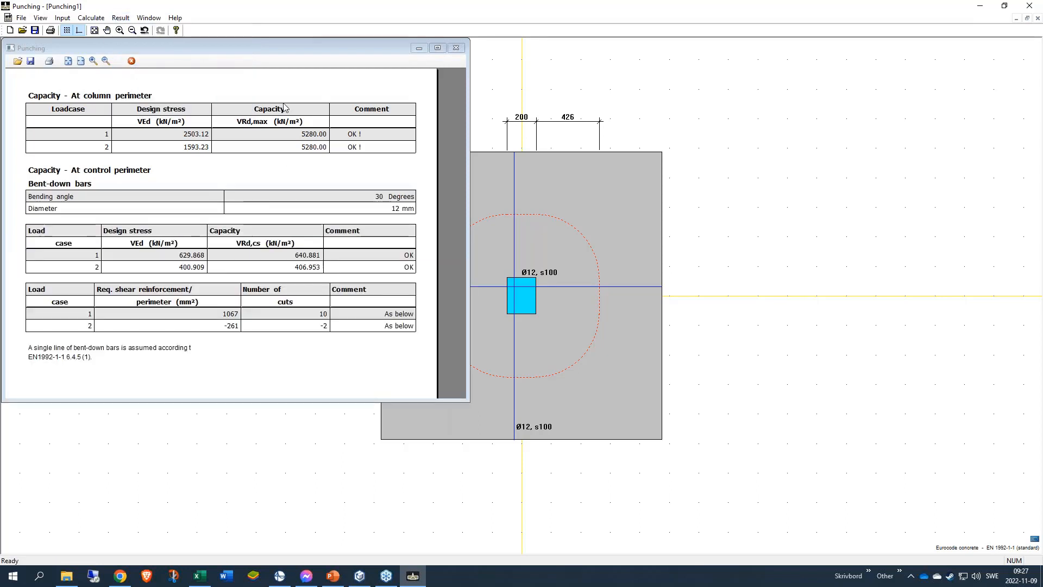
pyautogui.moveTo(267, 48); pyautogui.dragTo(273, 75)
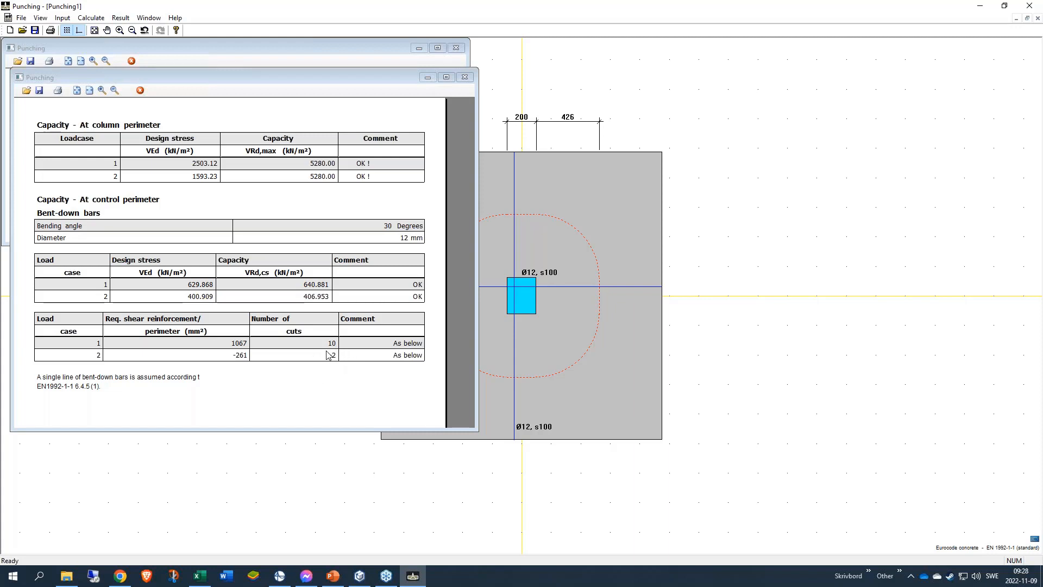
# Step: Accept the print-out options with Input and Result tables and Geometry graphics included, and generate the report's print preview
pyautogui.click(112, 21)
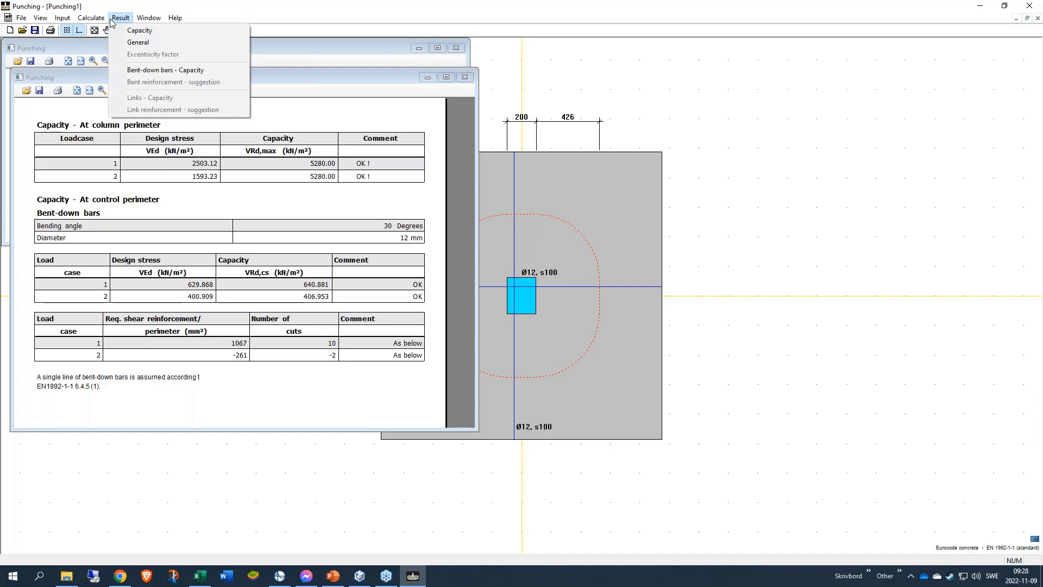
pyautogui.moveTo(22, 18)
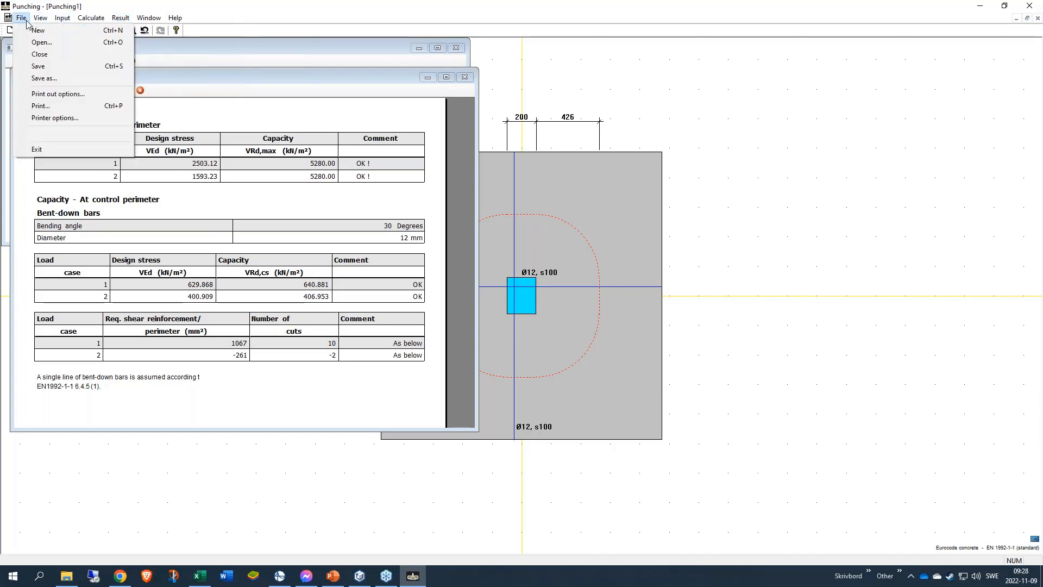
pyautogui.click(38, 95)
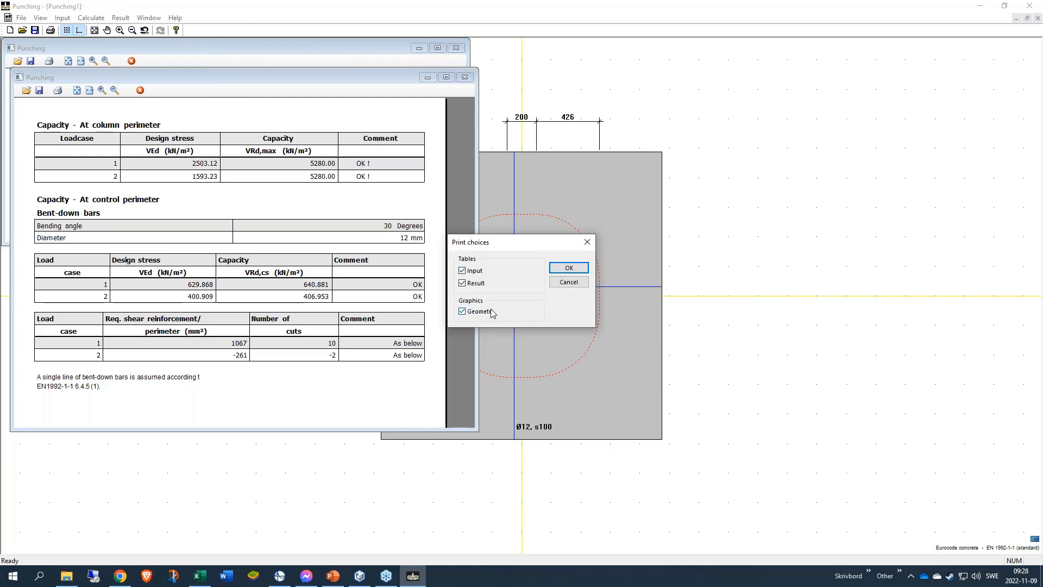
pyautogui.click(569, 268)
pyautogui.click(25, 19)
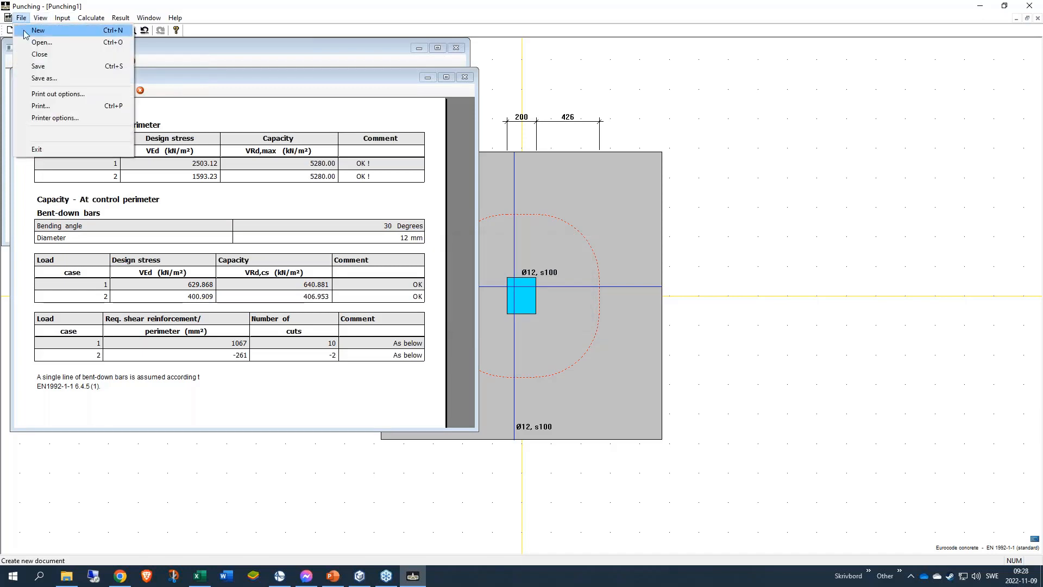
pyautogui.click(60, 107)
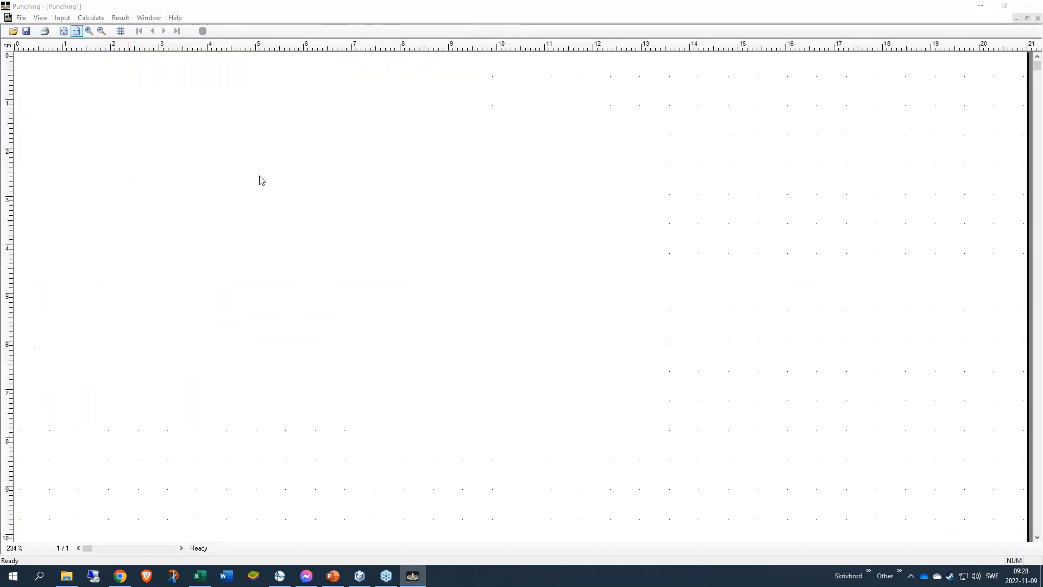
pyautogui.click(538, 308)
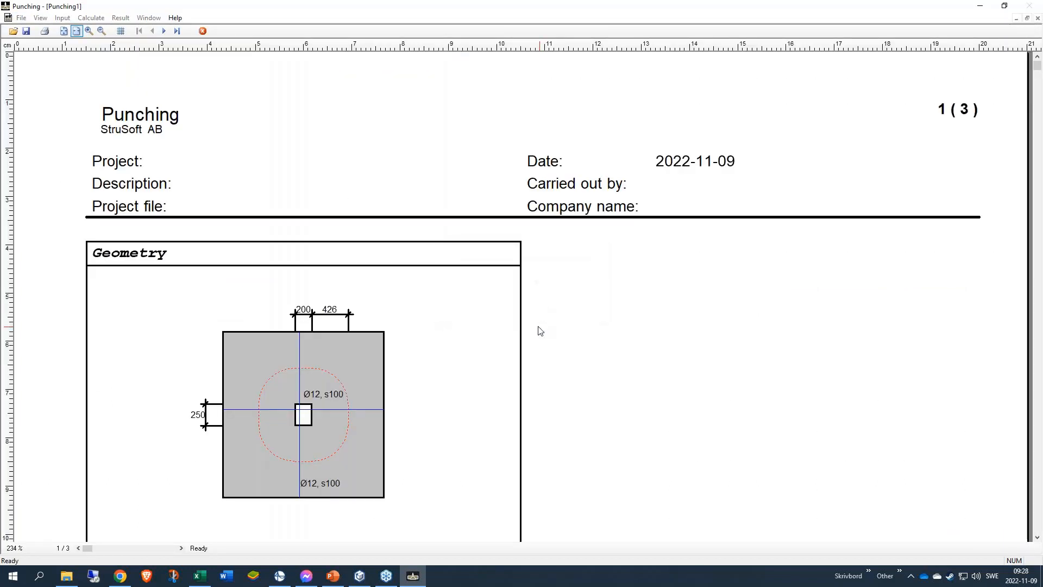
# Step: Examine the input data, capacity results and index across the three-page report preview, and switch to PowerPoint
pyautogui.click(102, 31)
pyautogui.click(102, 31)
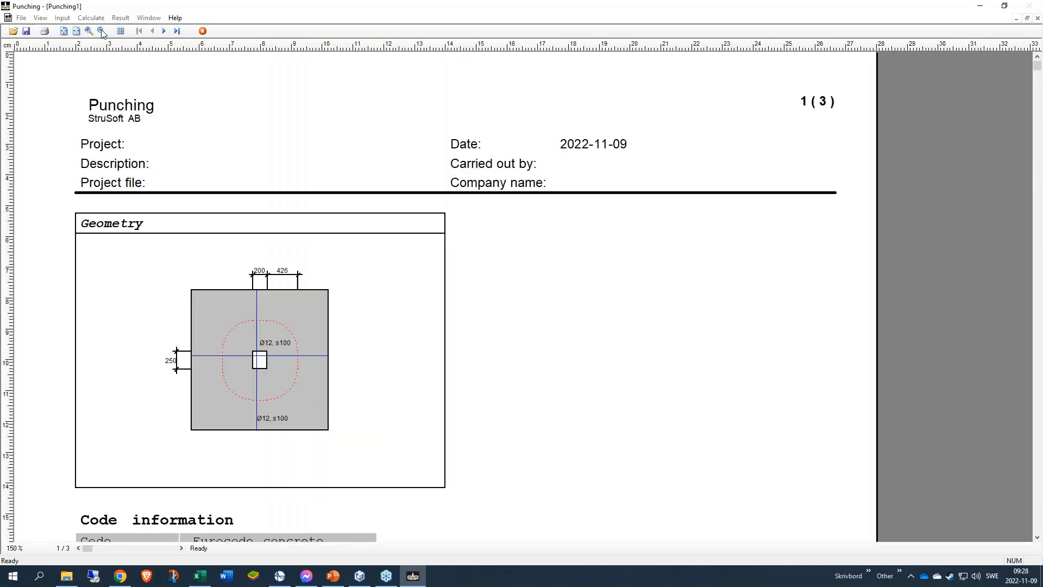
pyautogui.scroll(-3, 362, 272)
pyautogui.scroll(-8, 361, 278)
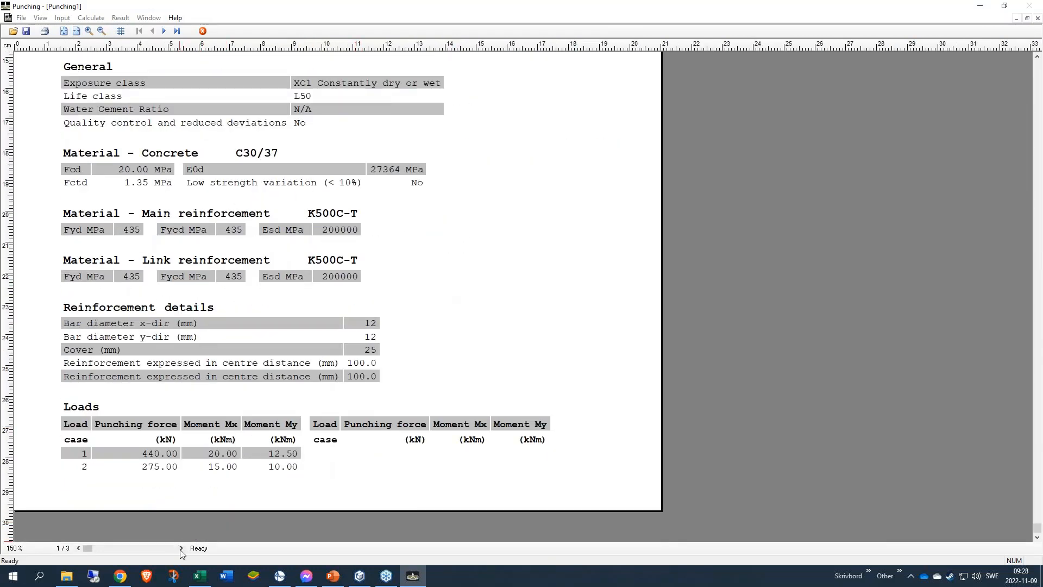
pyautogui.click(182, 548)
pyautogui.scroll(-5, 337, 294)
pyautogui.scroll(-1, 386, 345)
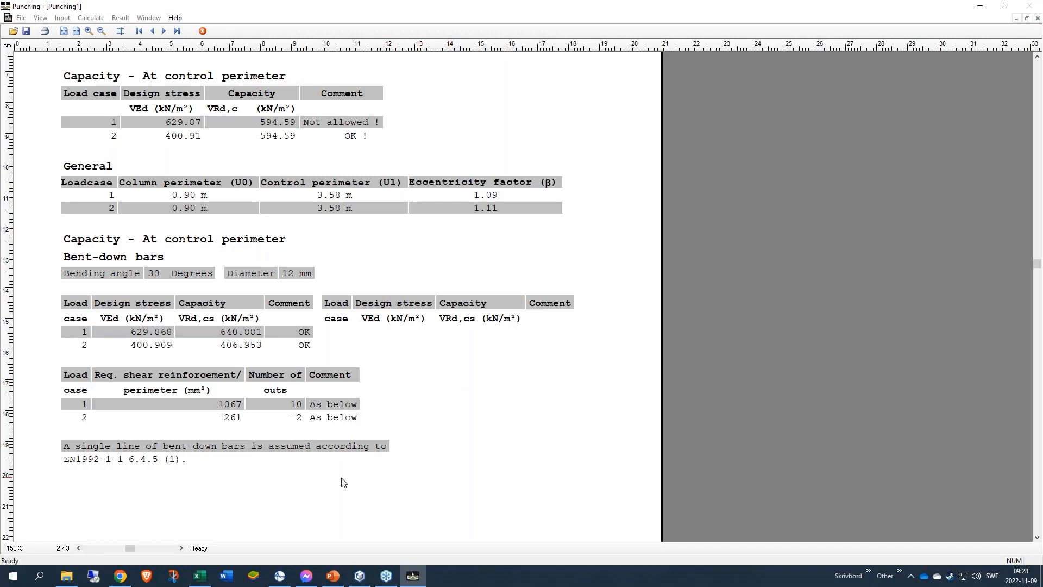
pyautogui.click(182, 548)
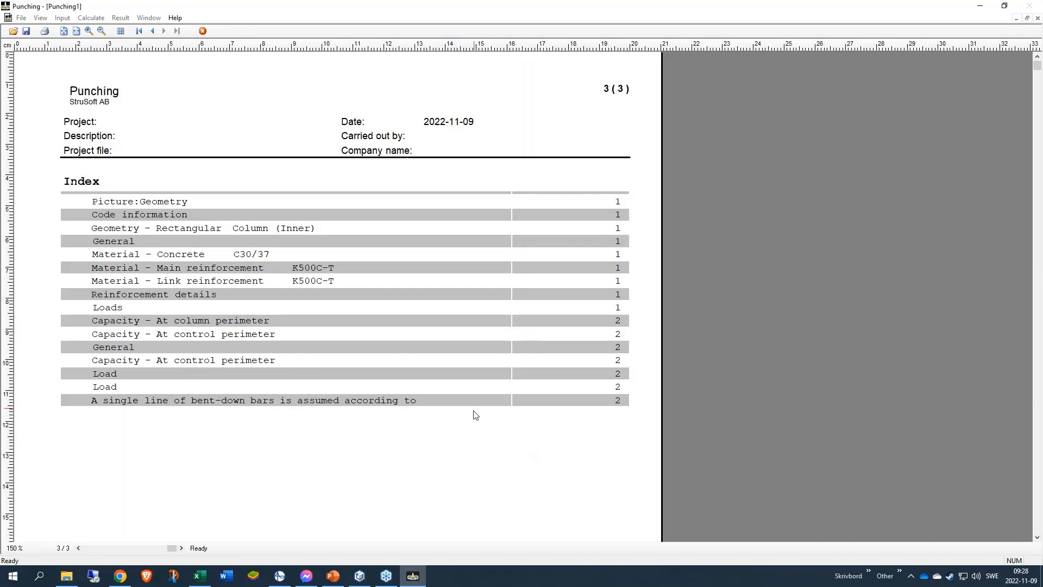
pyautogui.click(78, 548)
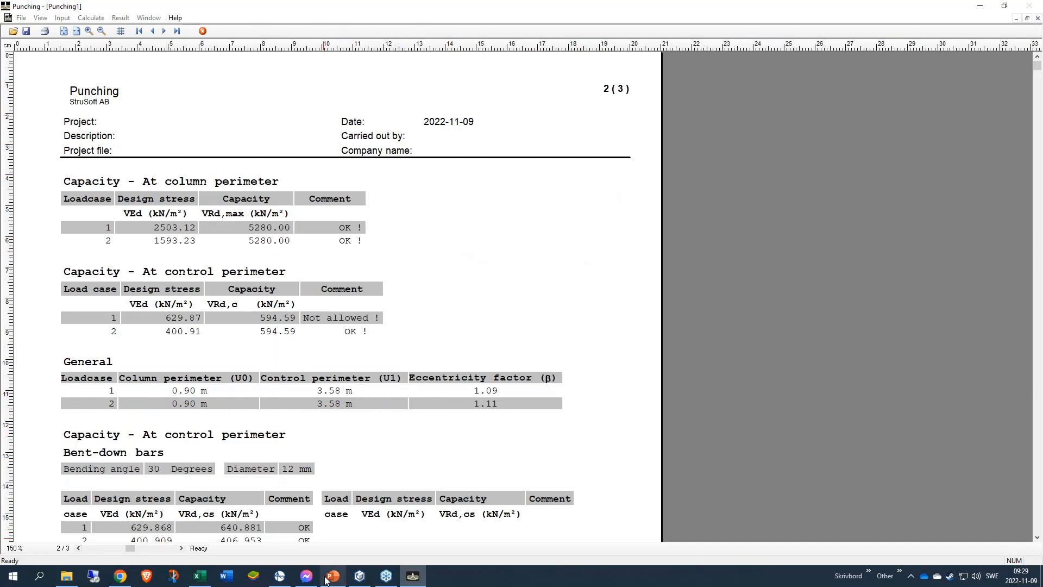
pyautogui.hotkey('alt', 'Tab')
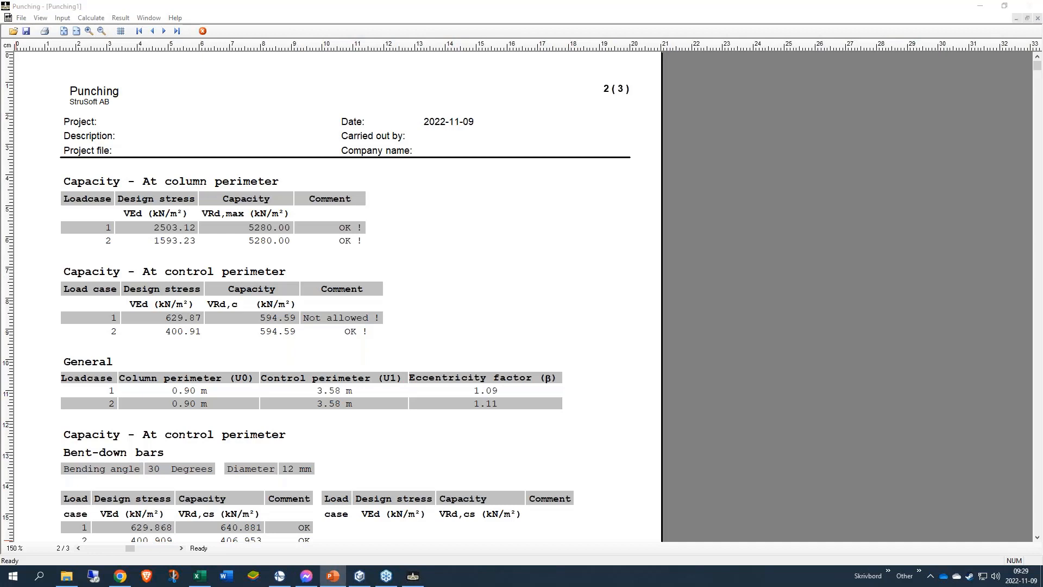